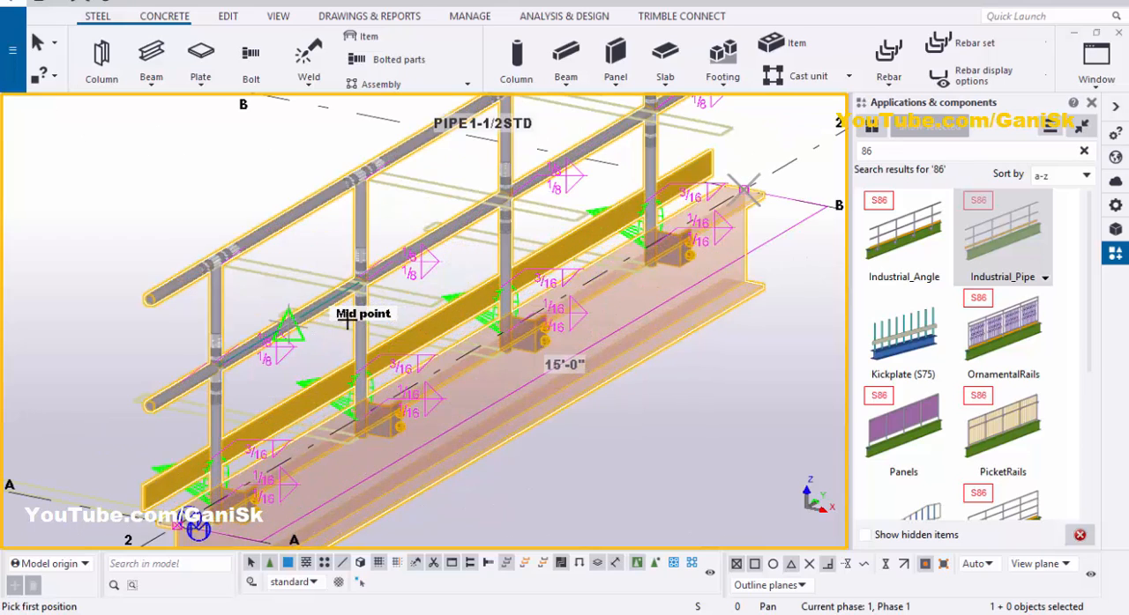
Step: Put away the component catalog, interrupt the railing placement command and redraw the view
left_click(1091, 103)
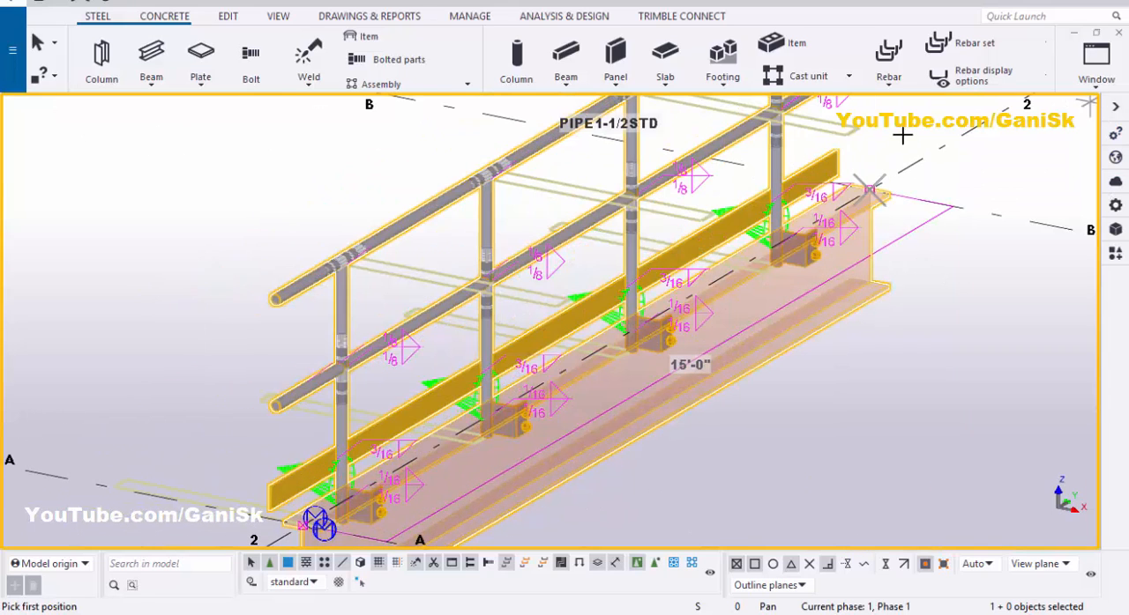
right_click(912, 131)
left_click(932, 138)
right_click(921, 122)
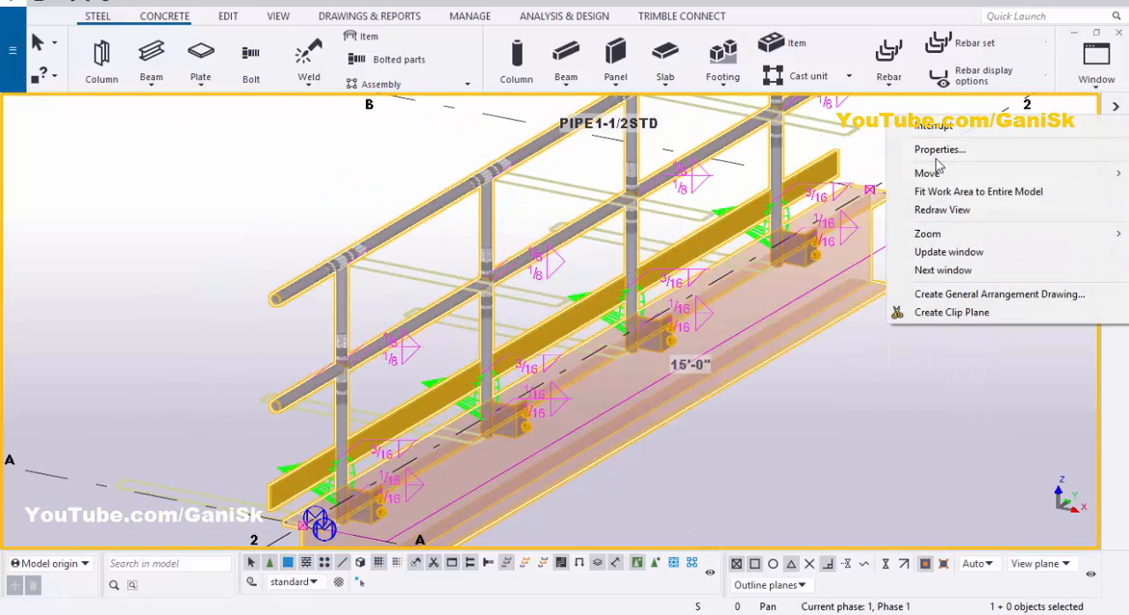
left_click(952, 213)
Step: View the railing from the beam's end and check which component and attribute file its stanchions use
scroll(635, 354, "down", 1)
middle_click_drag(330, 529, 687, 292)
key("v")
right_click(689, 213)
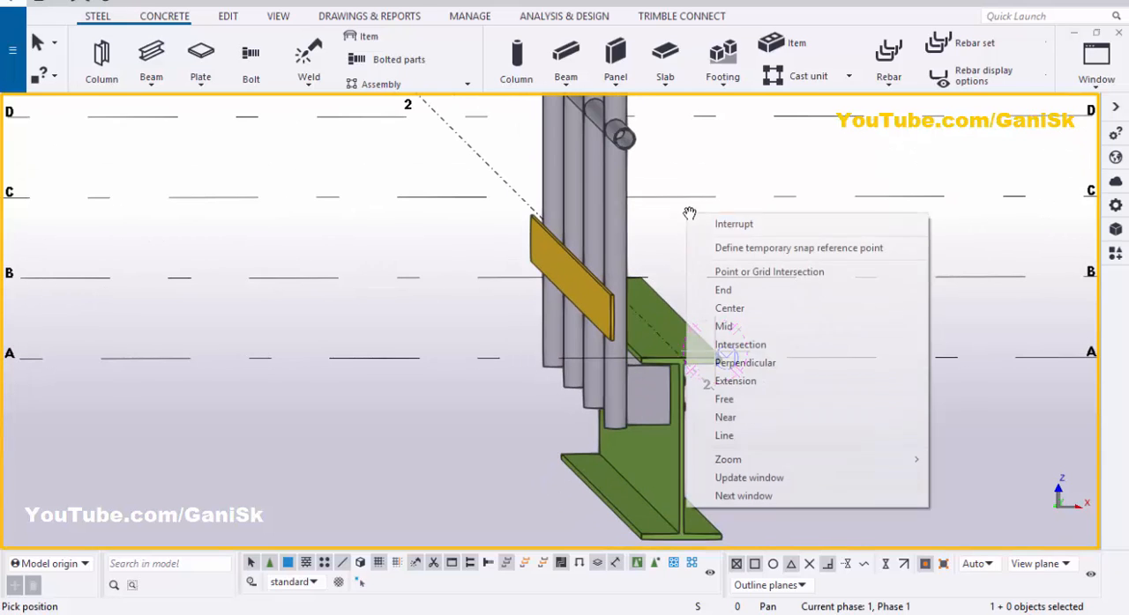
left_click(733, 224)
middle_click_drag(733, 224, 667, 234, "ctrl")
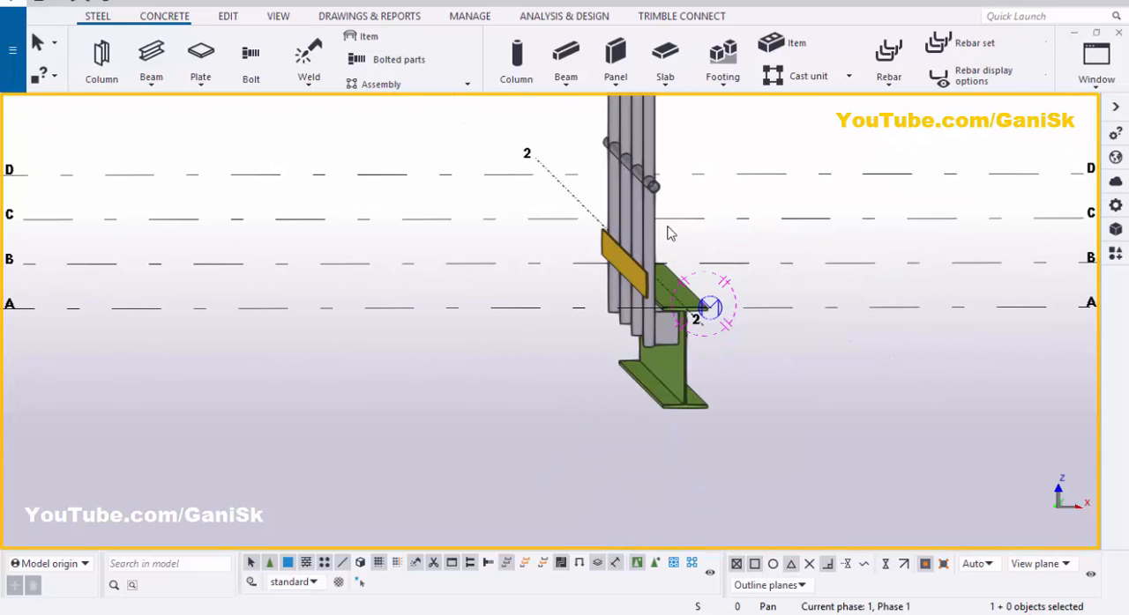
double_click(653, 164)
left_click(620, 151)
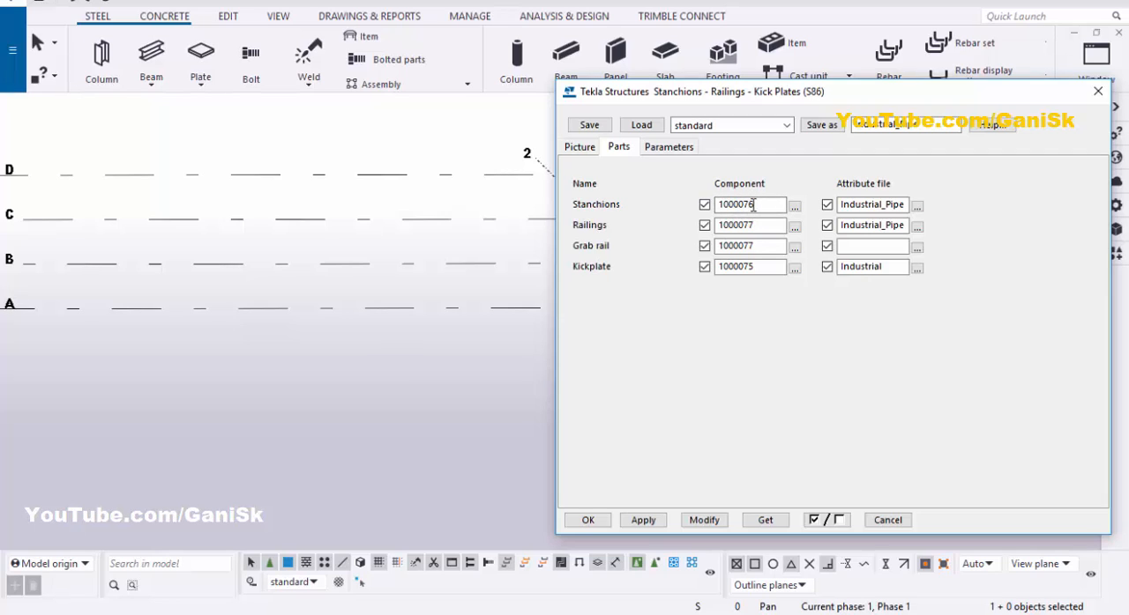
left_click_drag(742, 205, 761, 205)
left_click(1098, 91)
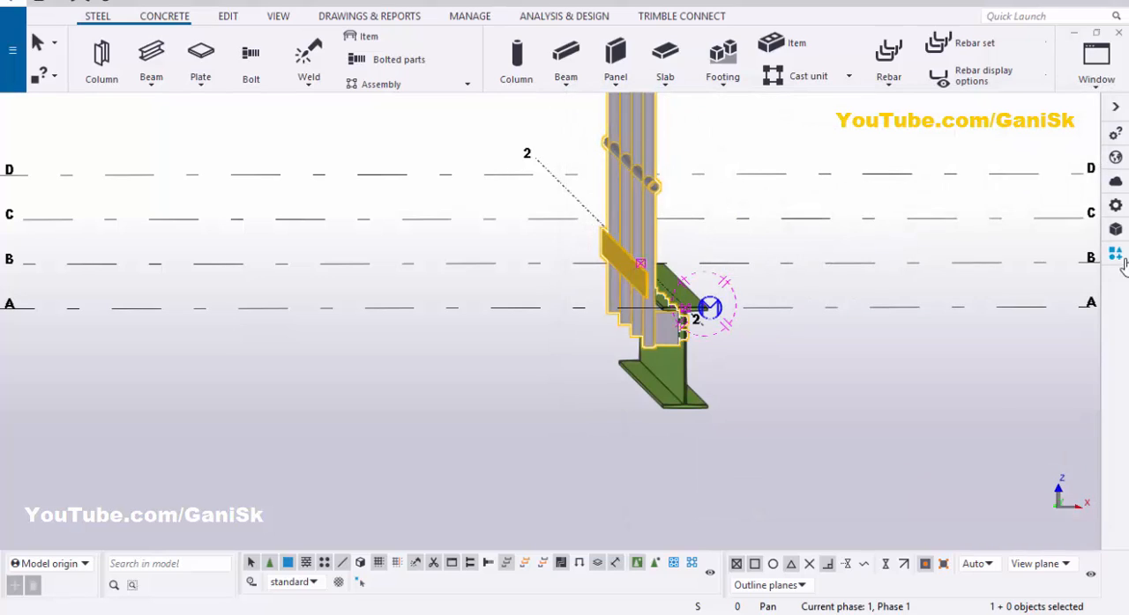
Step: Search the component catalog for 76, open the Stanchions (S76) properties and load the Industrial_Pipe settings
left_click(1116, 253)
double_click(892, 150)
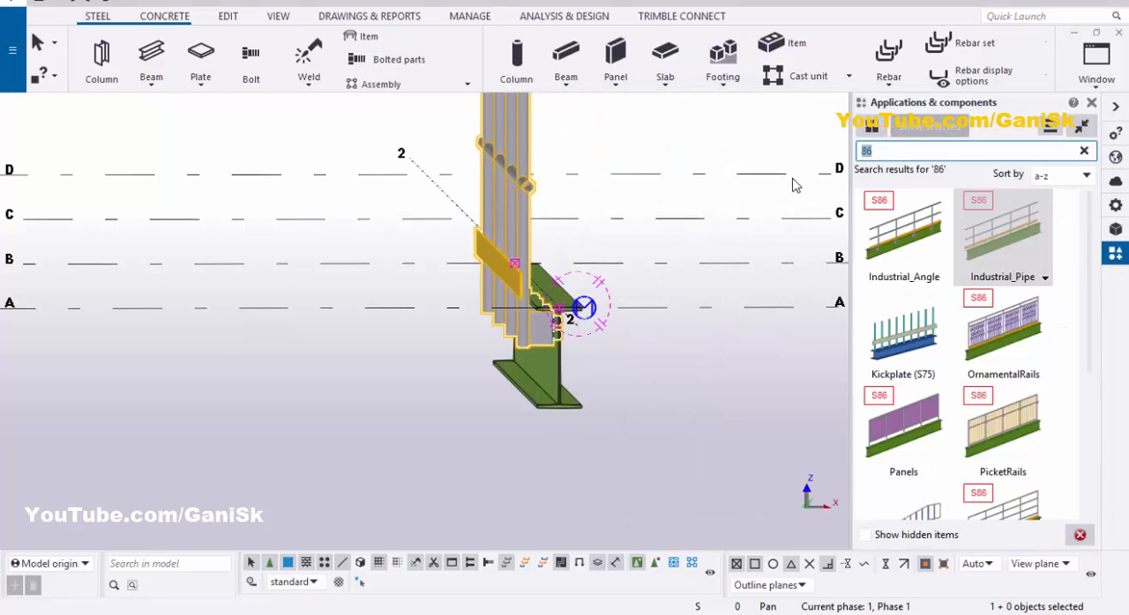
type("76")
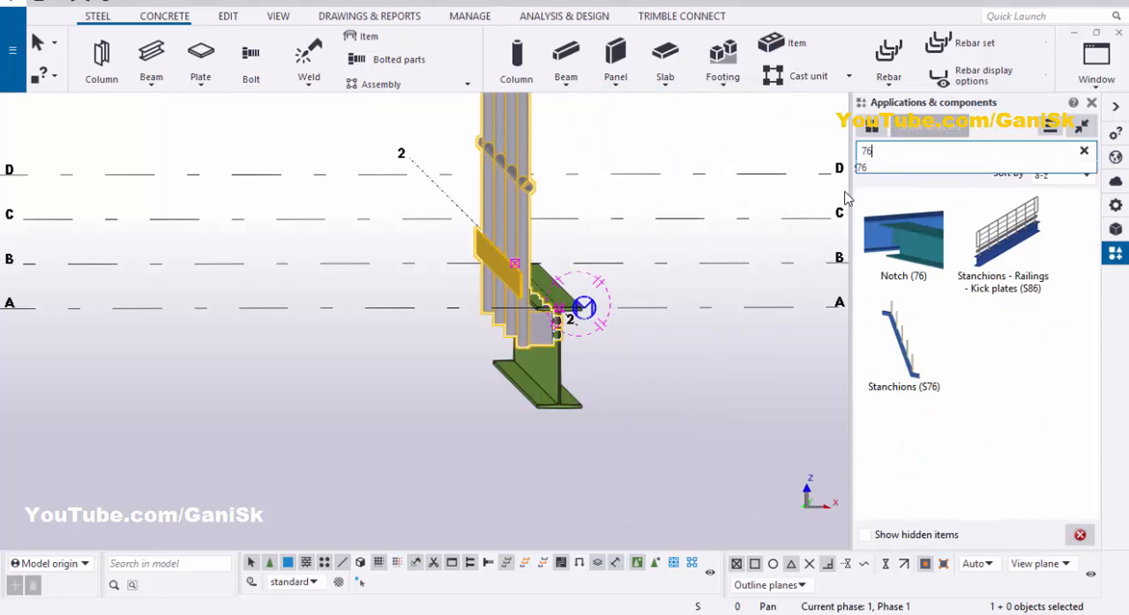
double_click(911, 351)
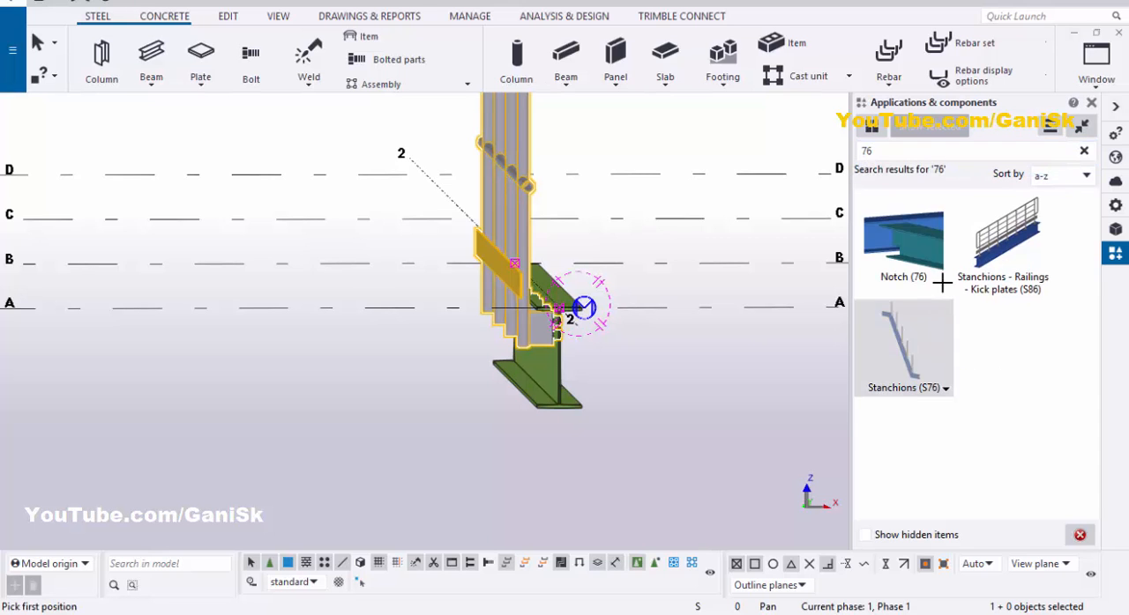
left_click(672, 32)
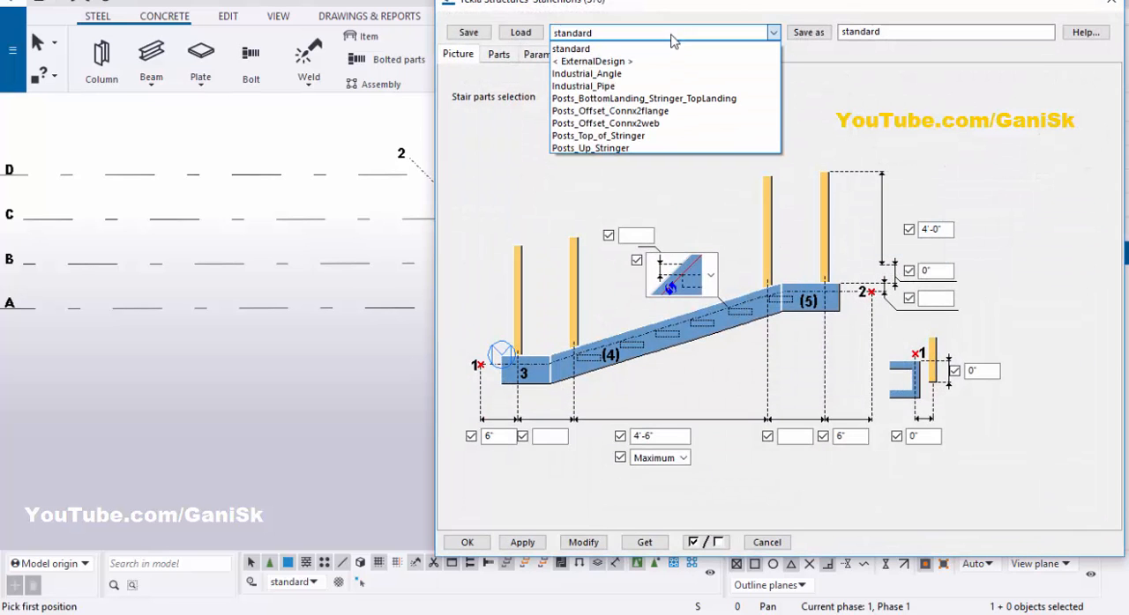
left_click(617, 86)
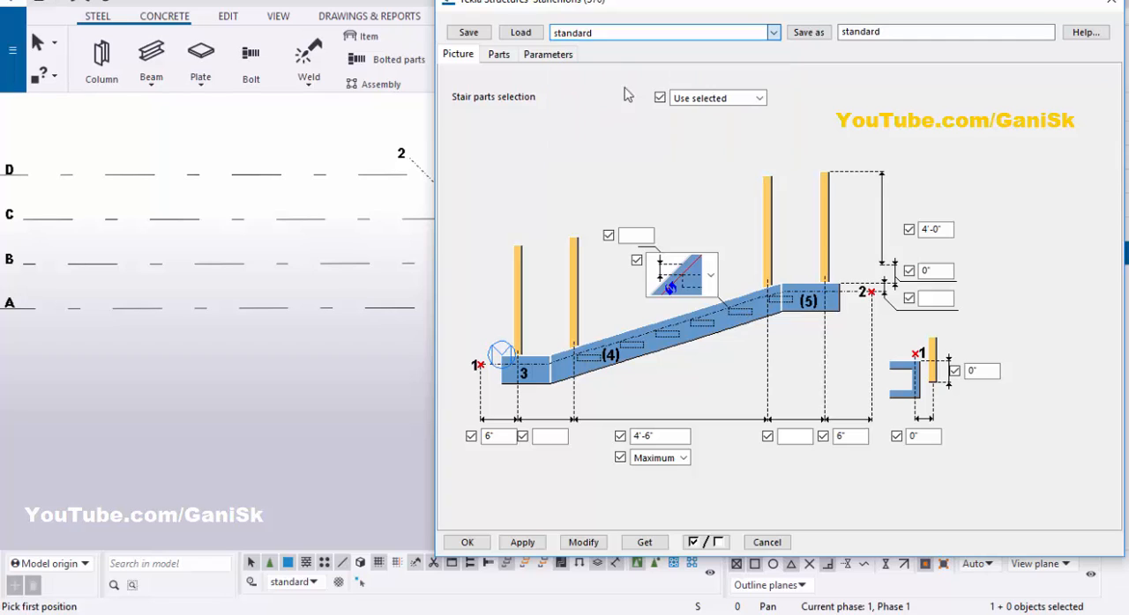
left_click(519, 34)
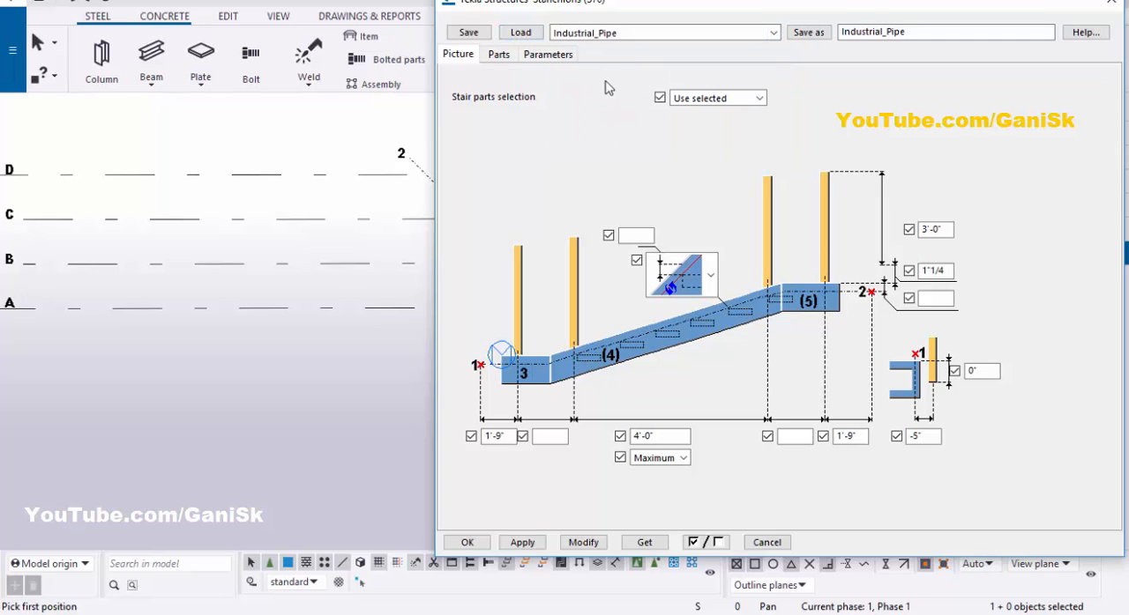
Step: Set the stanchions' horizontal offset from the beam's reference point to -6" and apply it
scroll(197, 334, "down", 5)
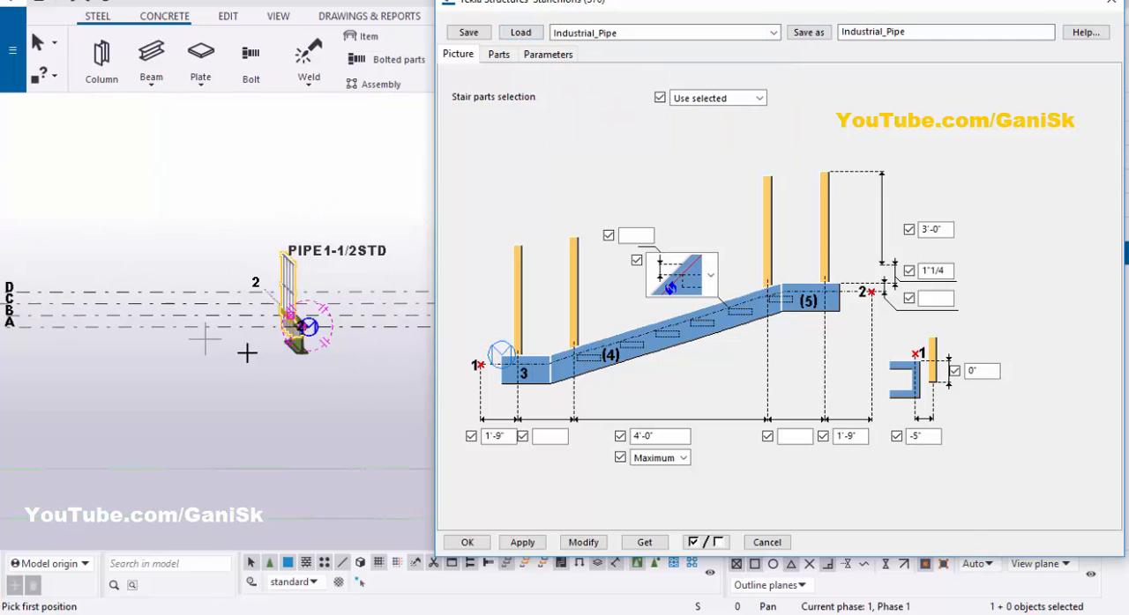
scroll(248, 353, "up", 5)
scroll(365, 287, "up", 4)
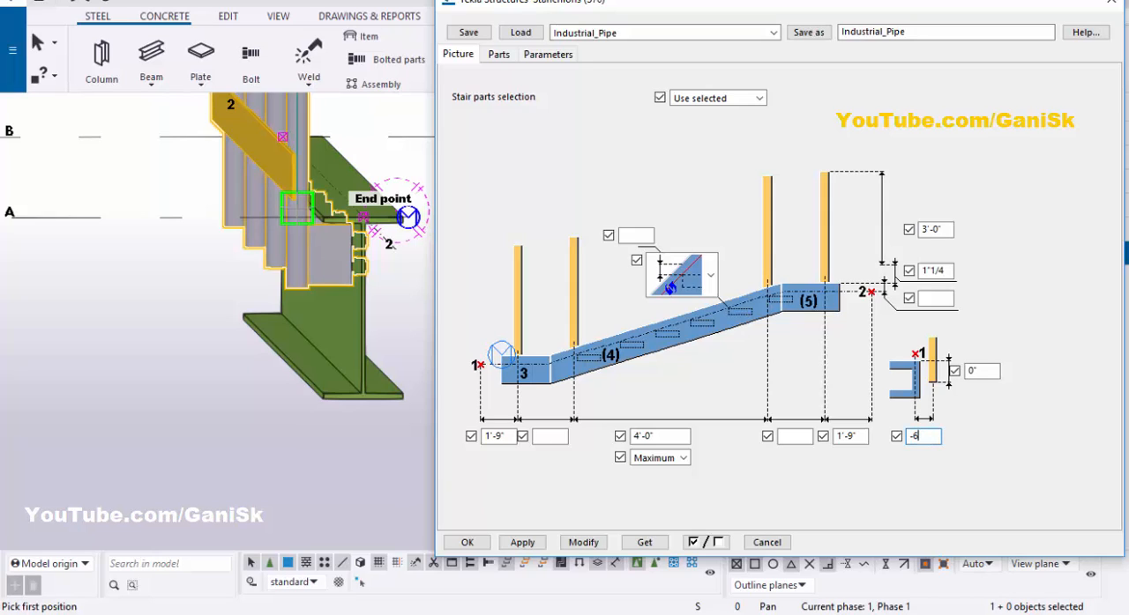
left_click(593, 541)
left_click(523, 548)
Step: Review the stanchion height and part settings, checking the first stanchion's pipe profile in the profile catalog
left_click(938, 229)
double_click(936, 229)
left_click(507, 55)
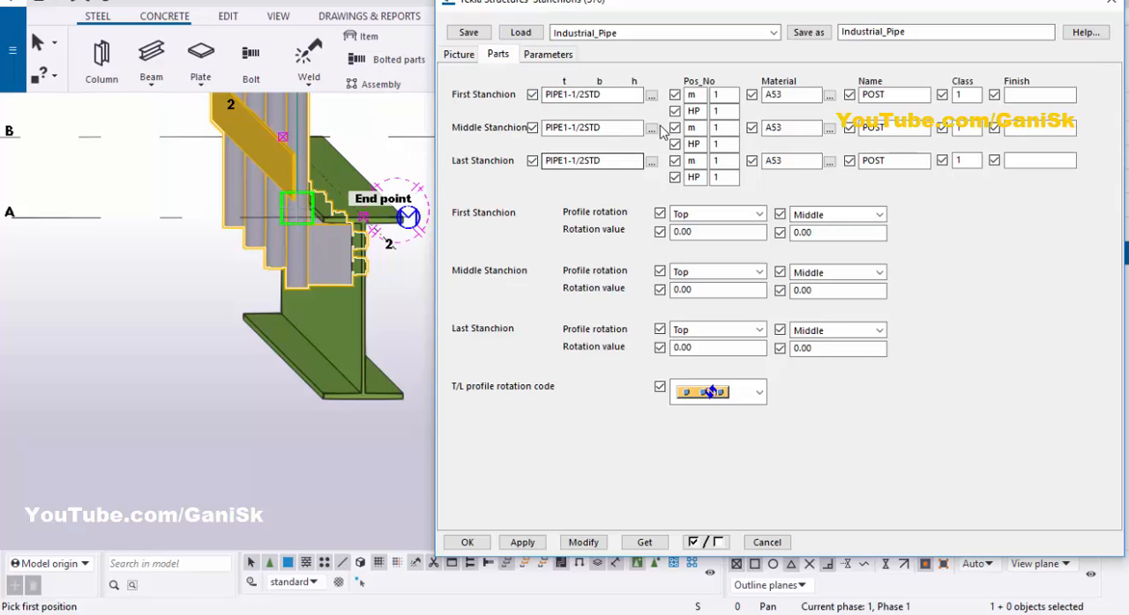
left_click(650, 95)
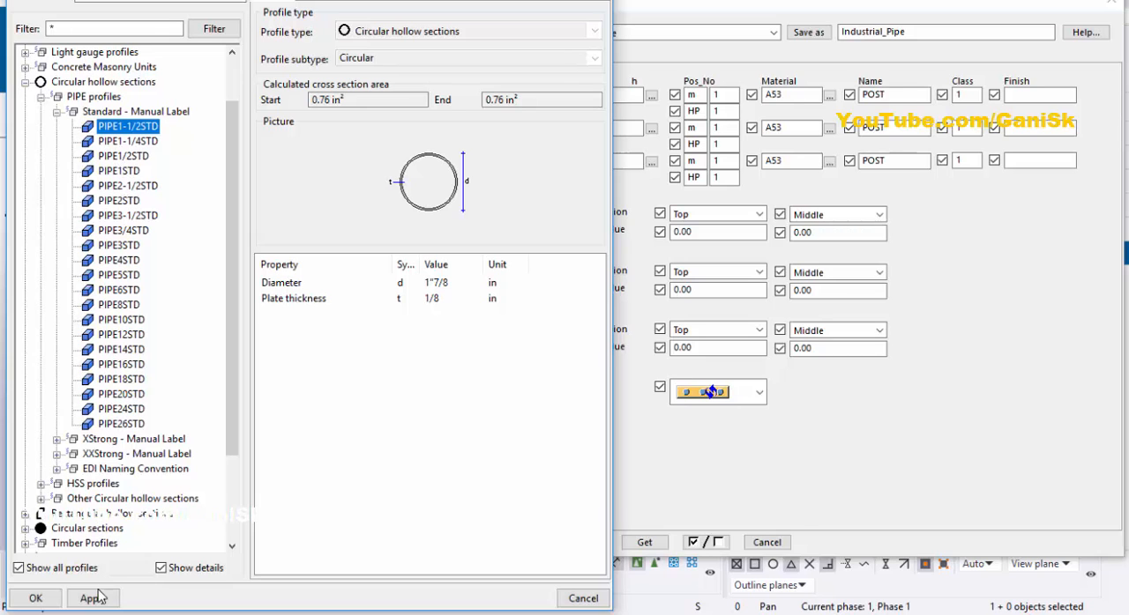
left_click(36, 597)
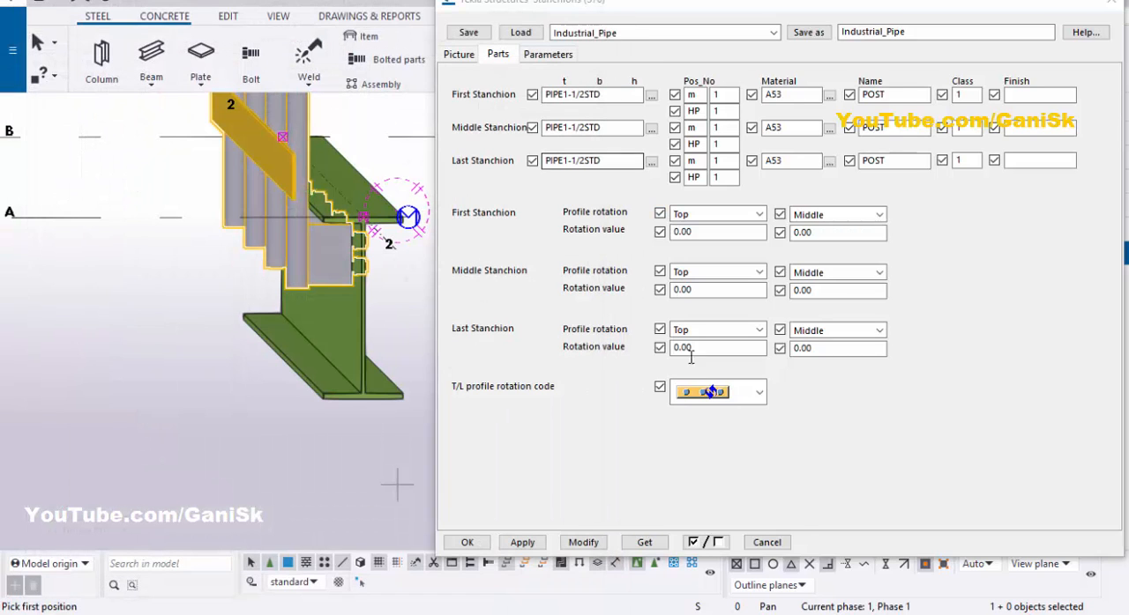
Step: Inspect the stanchion connection at the beam web, accept the stanchion settings and interrupt the placement command
left_click(461, 55)
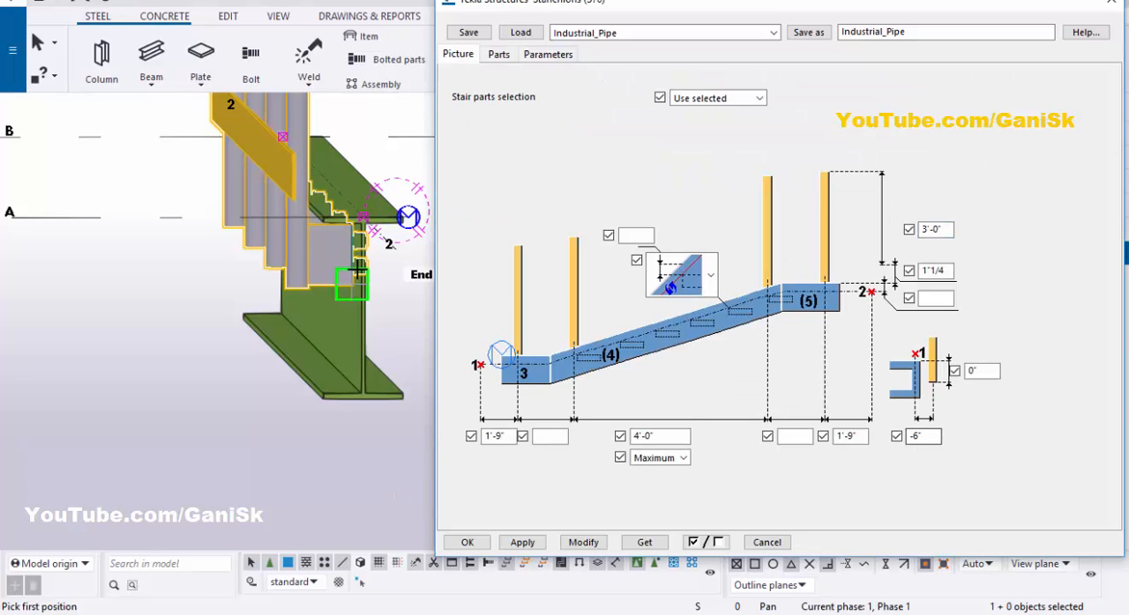
scroll(356, 270, "up", 3)
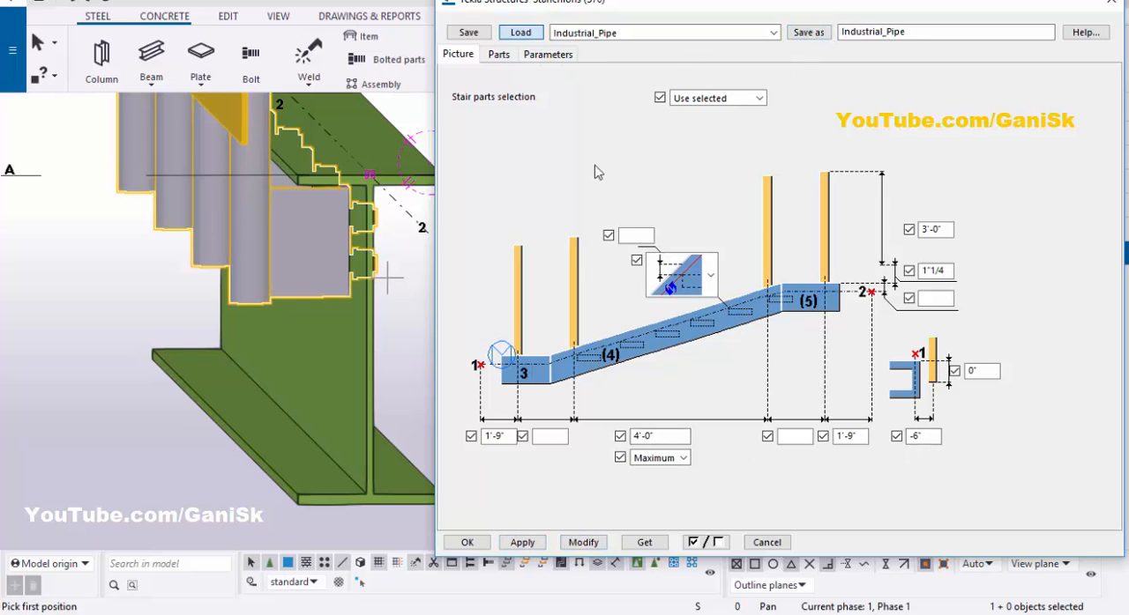
left_click(467, 543)
right_click(612, 114)
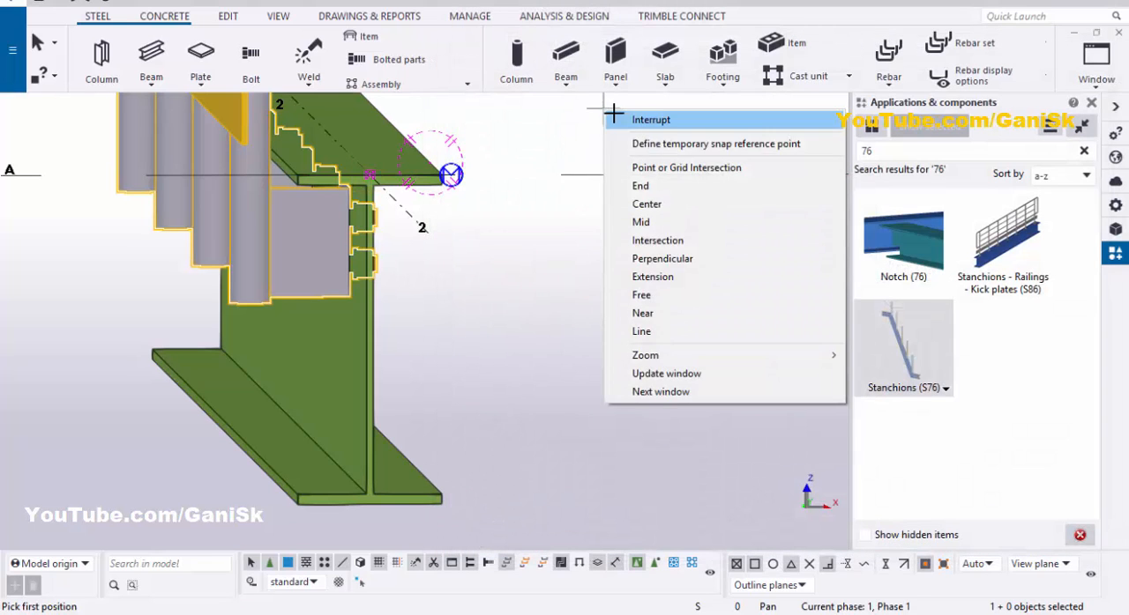
left_click(617, 118)
Step: Open the placed railing's parts settings and reapply them to the model
scroll(625, 212, "down", 2)
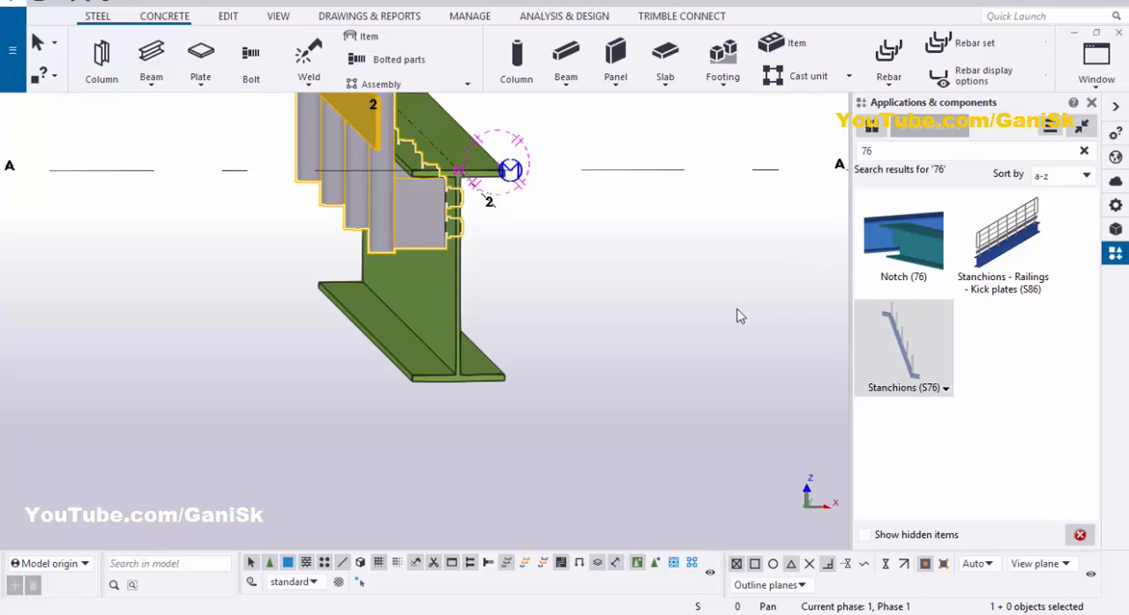
scroll(630, 385, "down", 4)
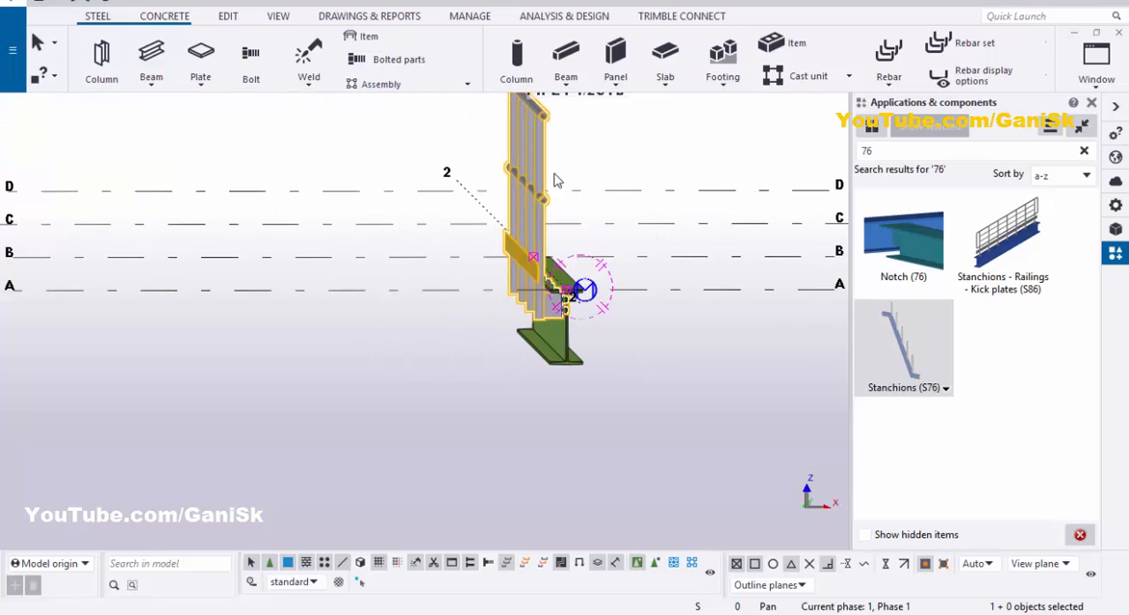
double_click(543, 175)
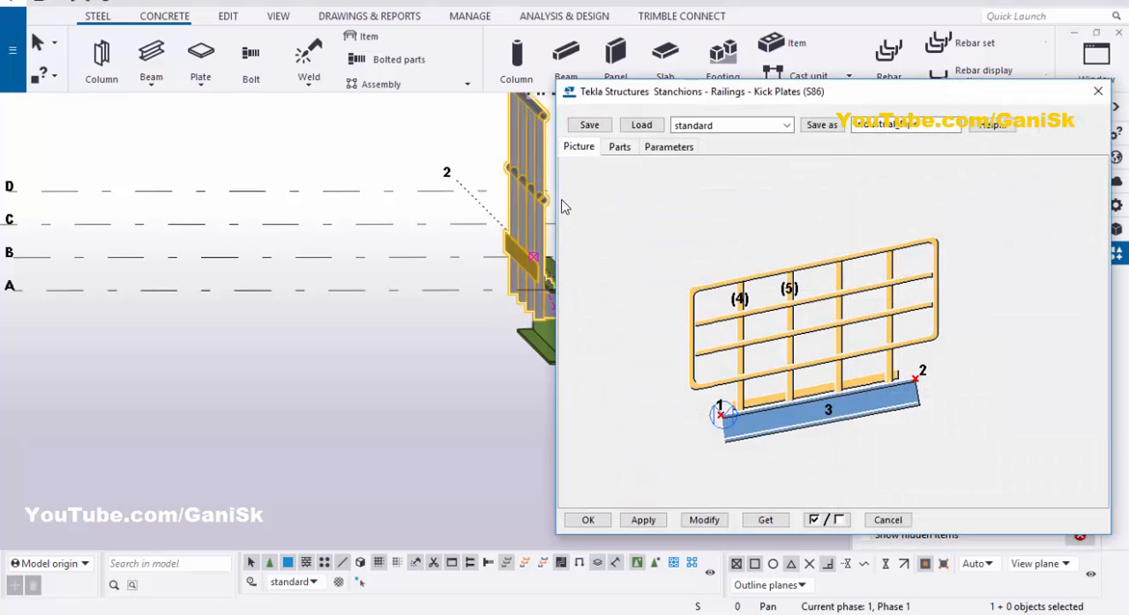
left_click(621, 148)
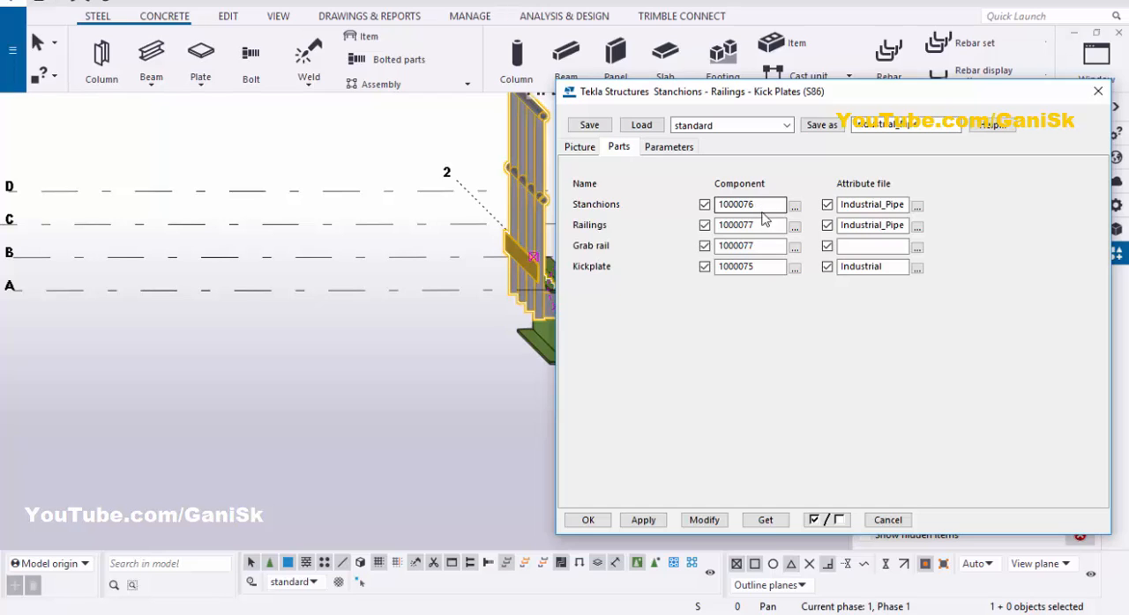
left_click(719, 522)
Step: Choose Stanchions (S76) as the railing's stanchions component, modify the railing, inspect the posts and accept the settings
left_click(795, 206)
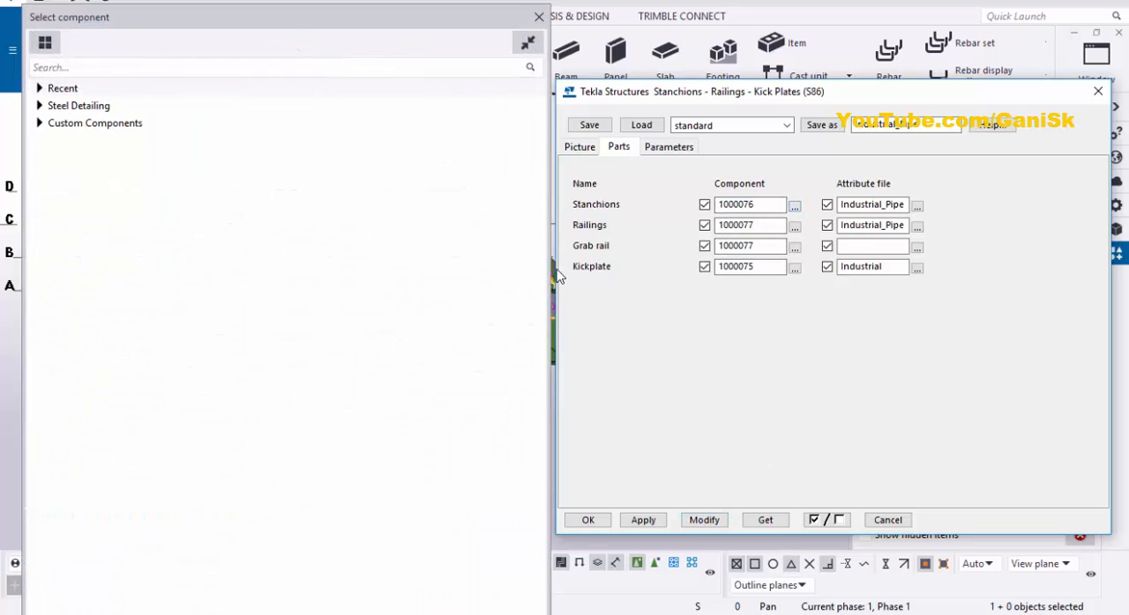
left_click(109, 70)
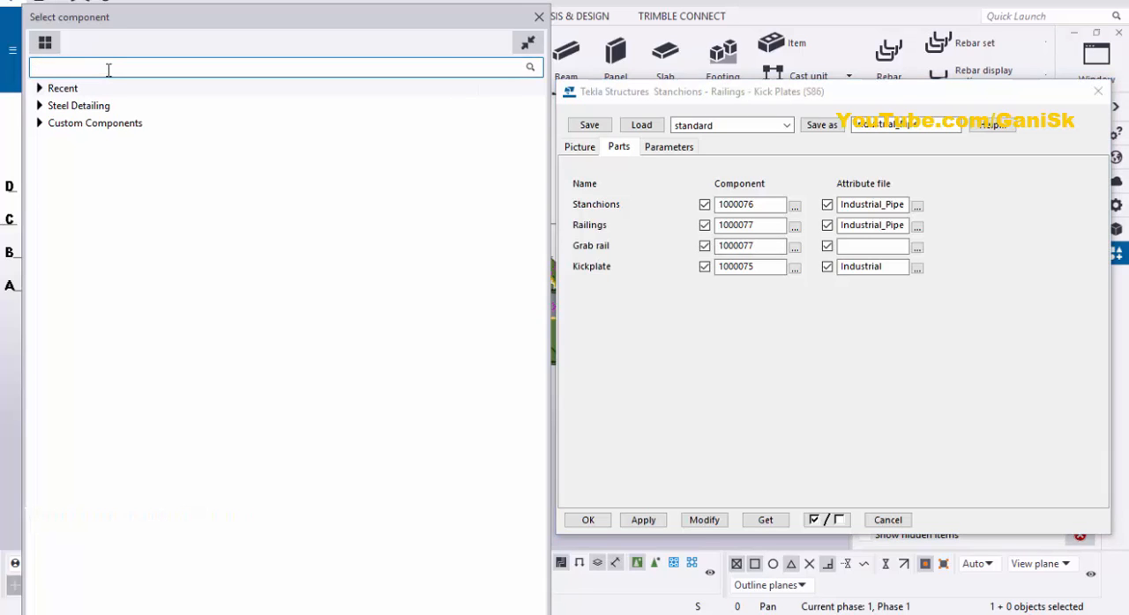
type("76")
double_click(271, 161)
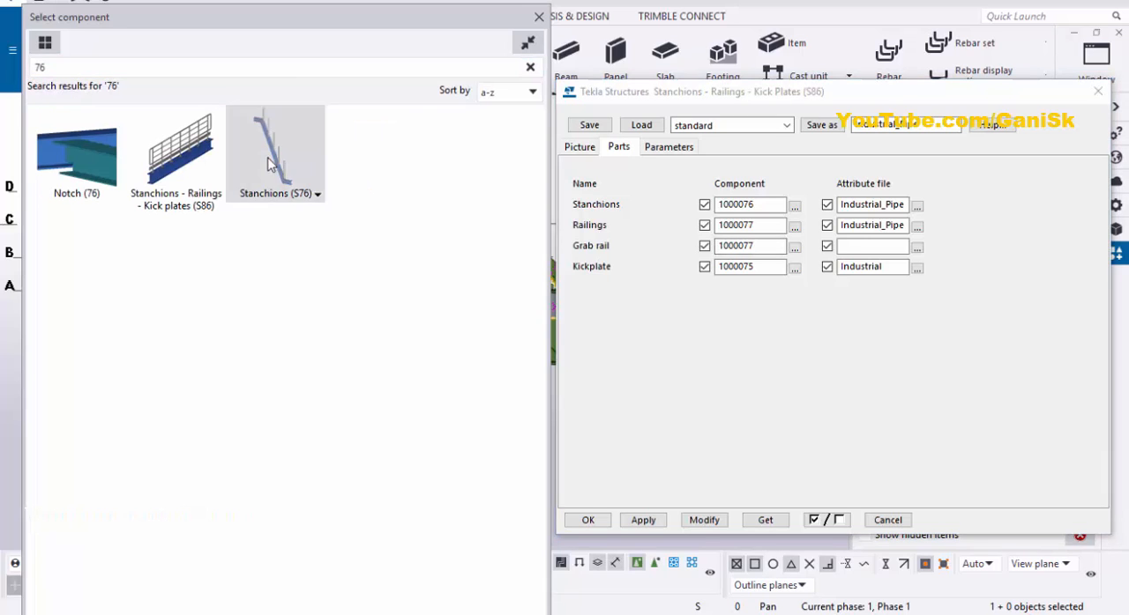
left_click(705, 521)
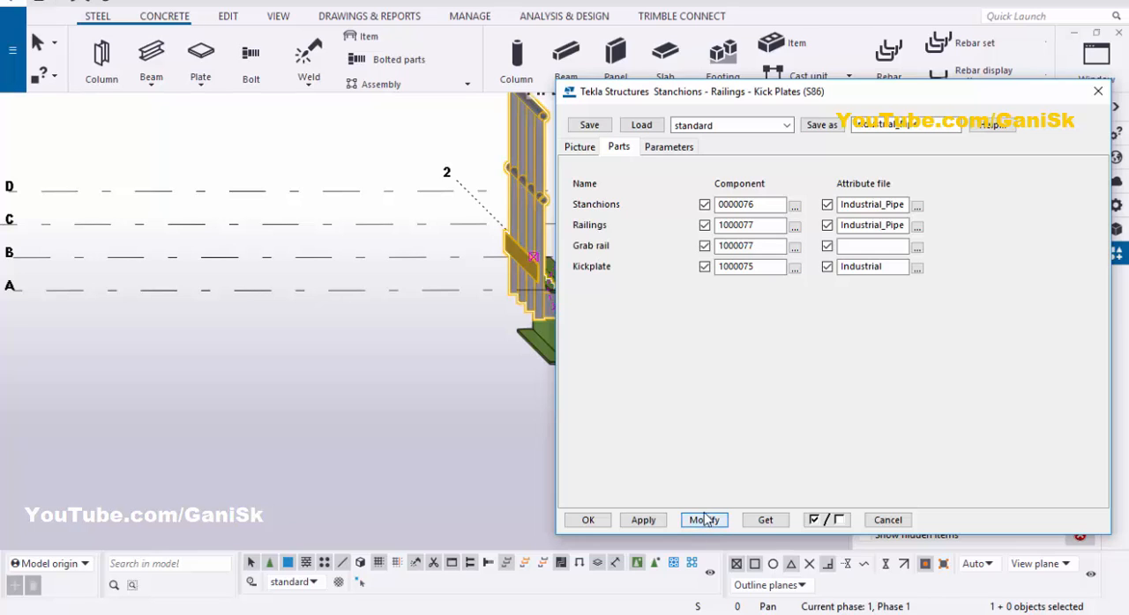
scroll(344, 318, "down", 2)
scroll(473, 313, "up", 7)
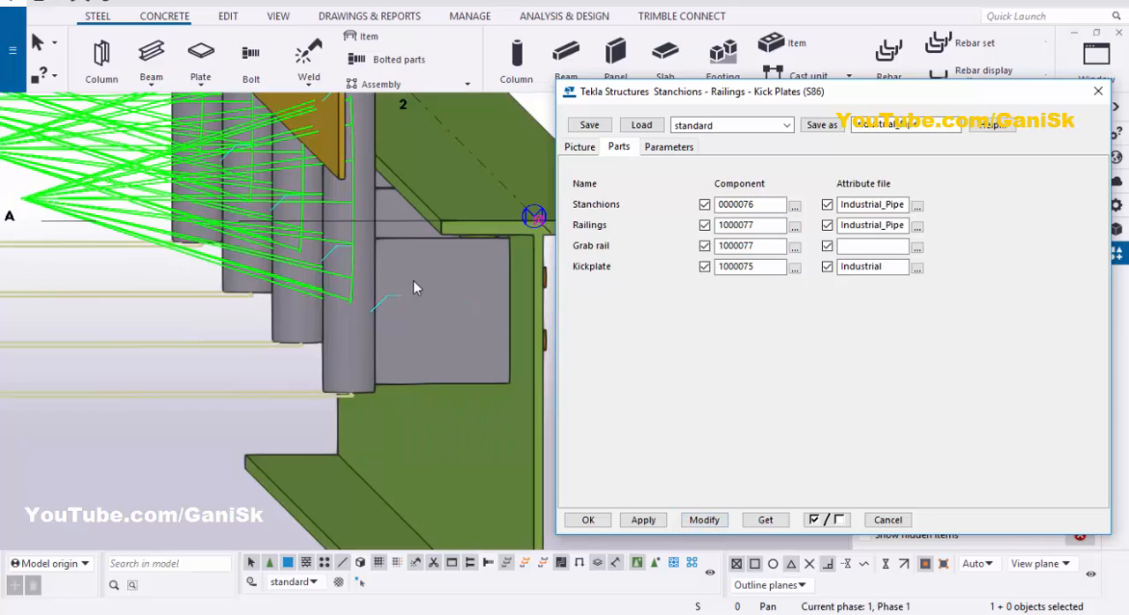
scroll(415, 288, "down", 3)
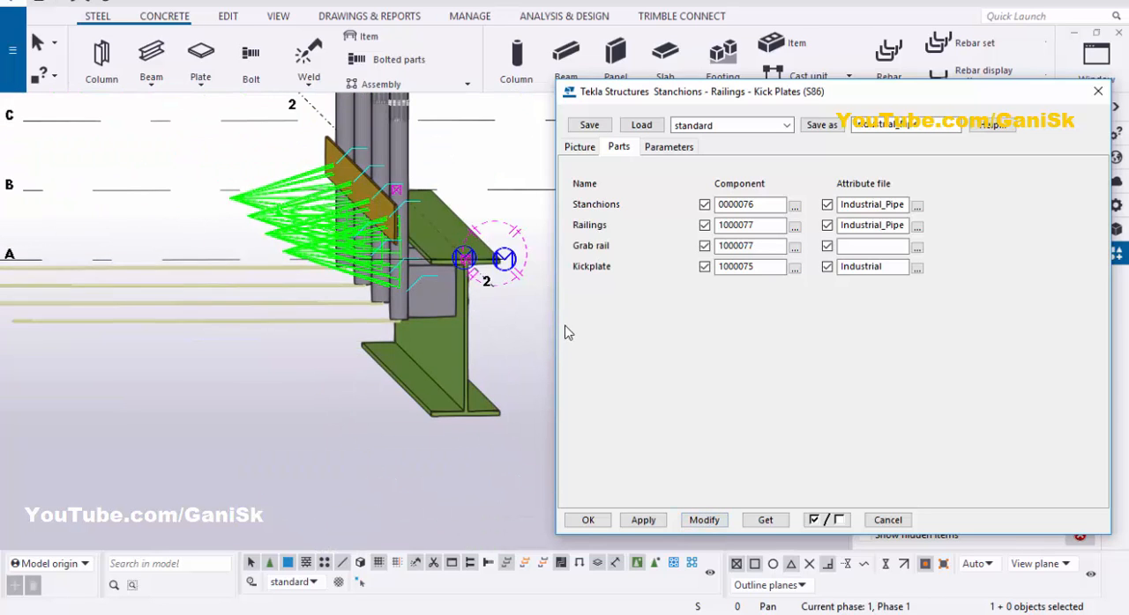
left_click(602, 522)
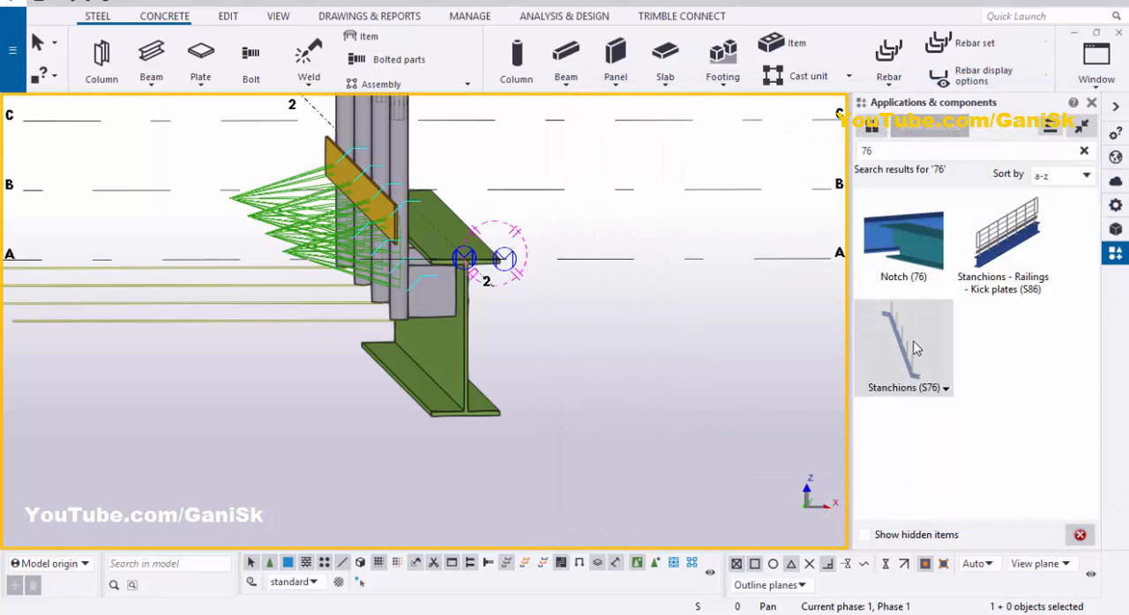
Step: Set the stanchions' horizontal offset to -7" in the S76 properties and save the settings as Industrial_Pipe
double_click(915, 349)
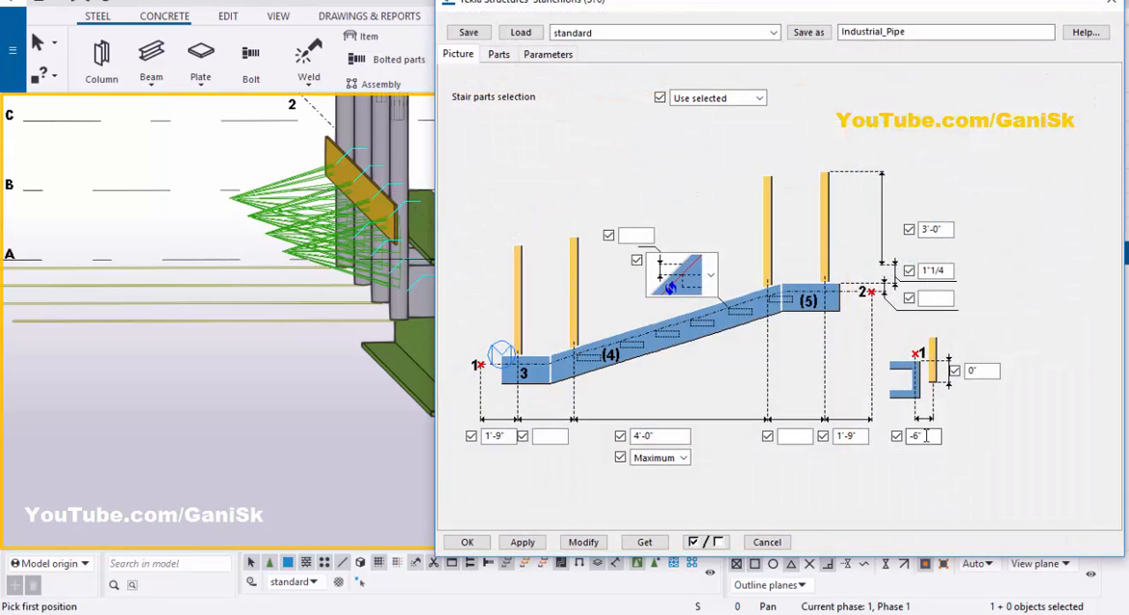
double_click(925, 435)
type("-7")
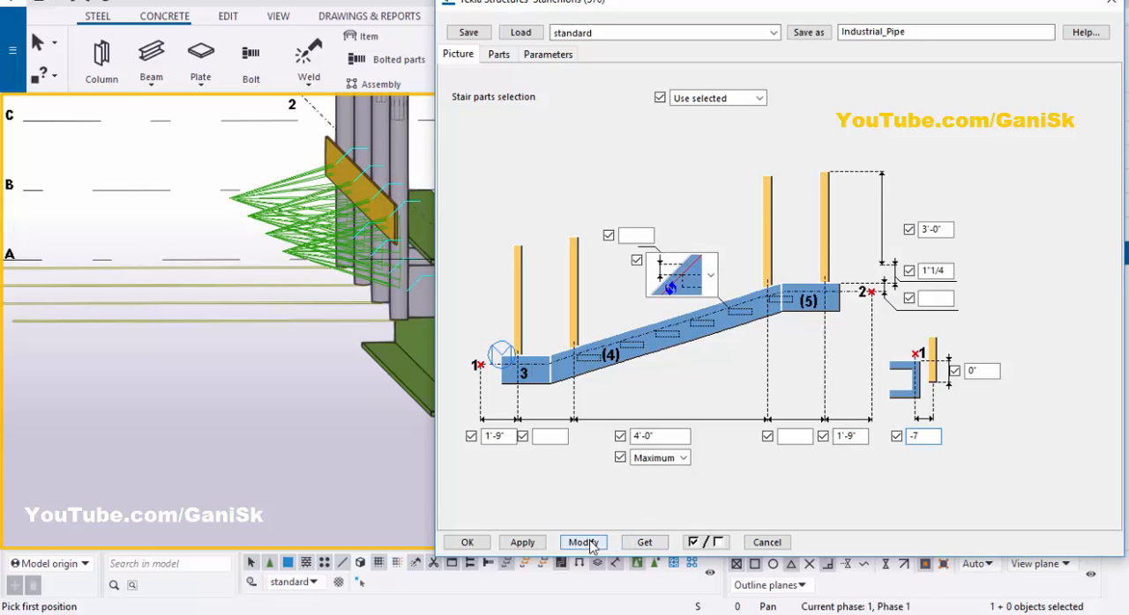
left_click(586, 540)
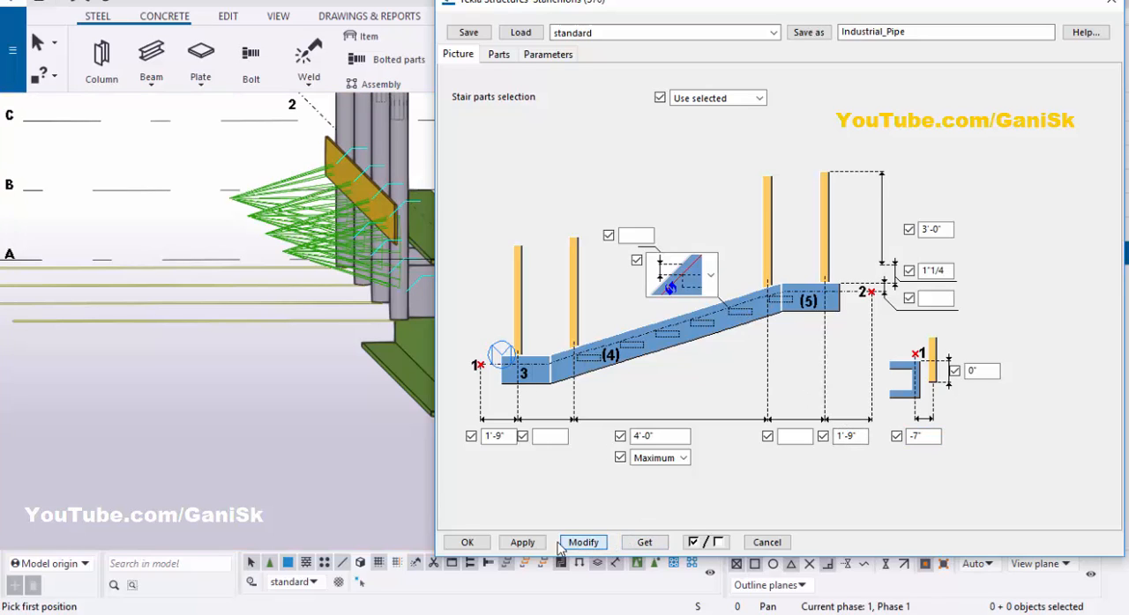
left_click(809, 32)
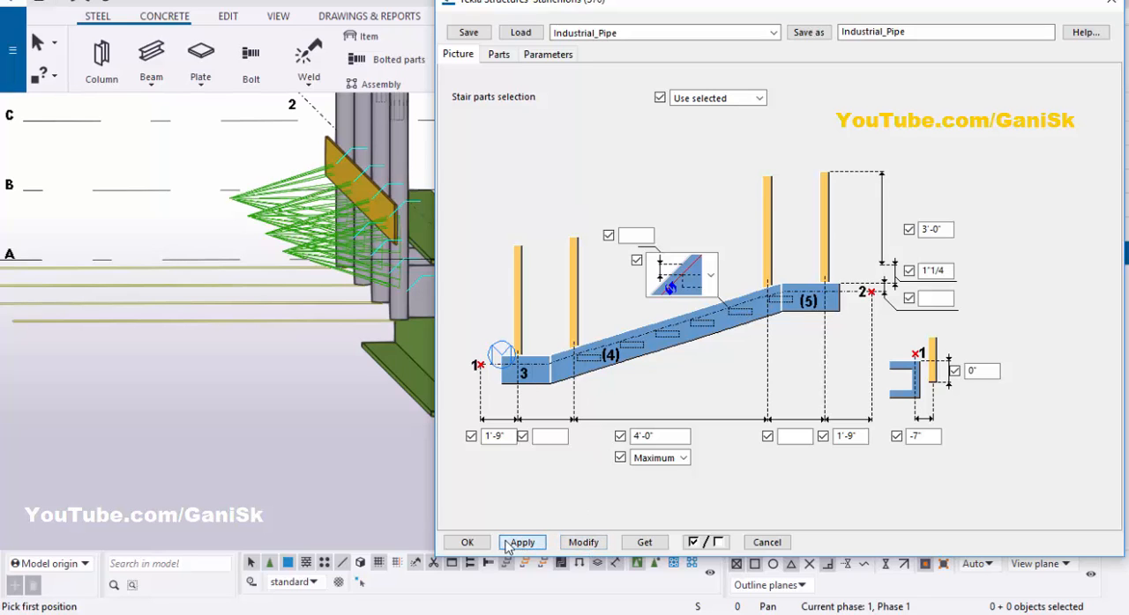
Step: Accept the Stanchions (S76) settings and interrupt the placement command
left_click(466, 542)
right_click(613, 141)
left_click(637, 149)
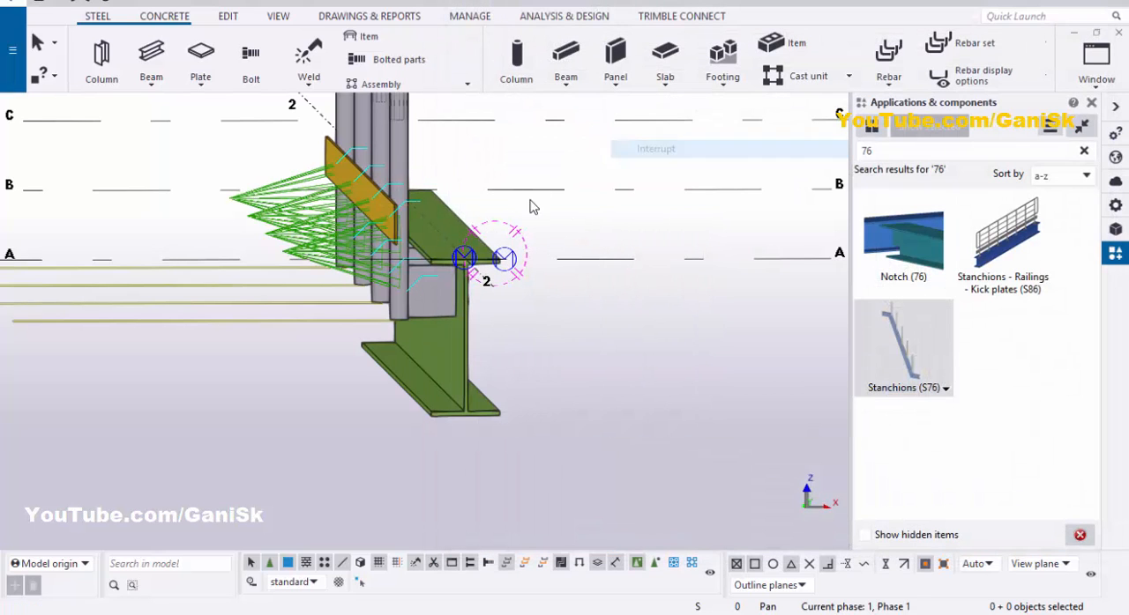
Step: Open the placed railing's parts settings and load the Industrial_Pipe attributes
double_click(399, 159)
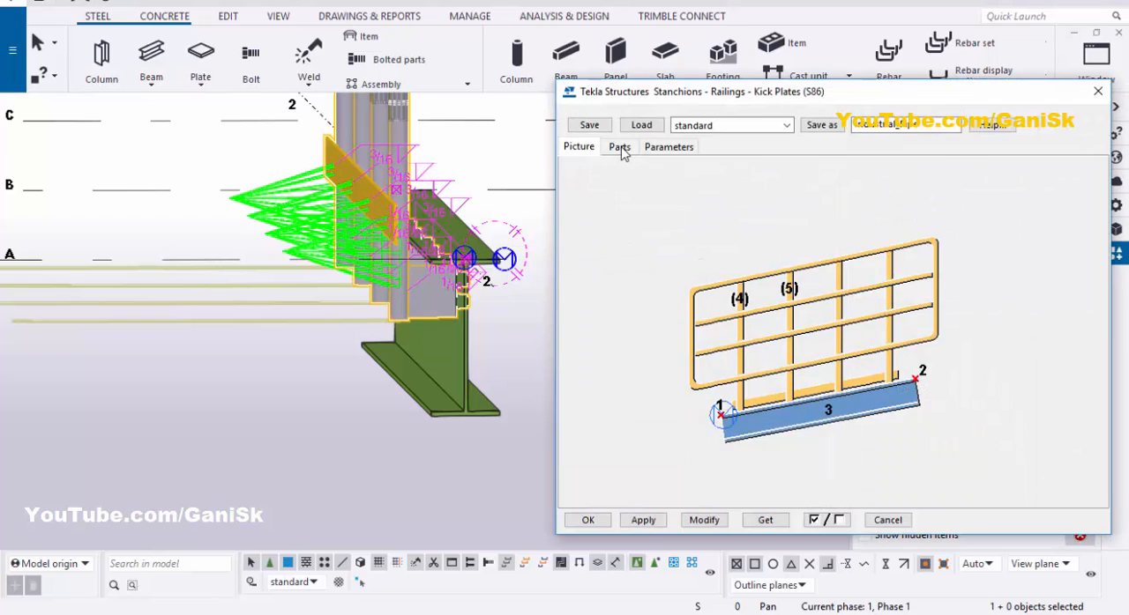
left_click(620, 147)
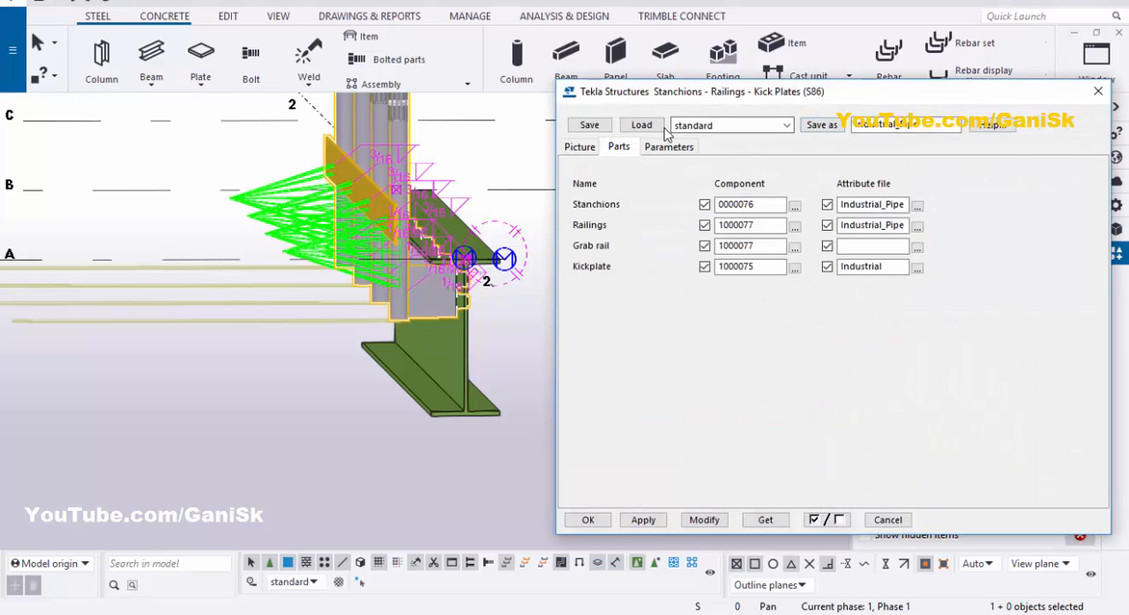
left_click(710, 125)
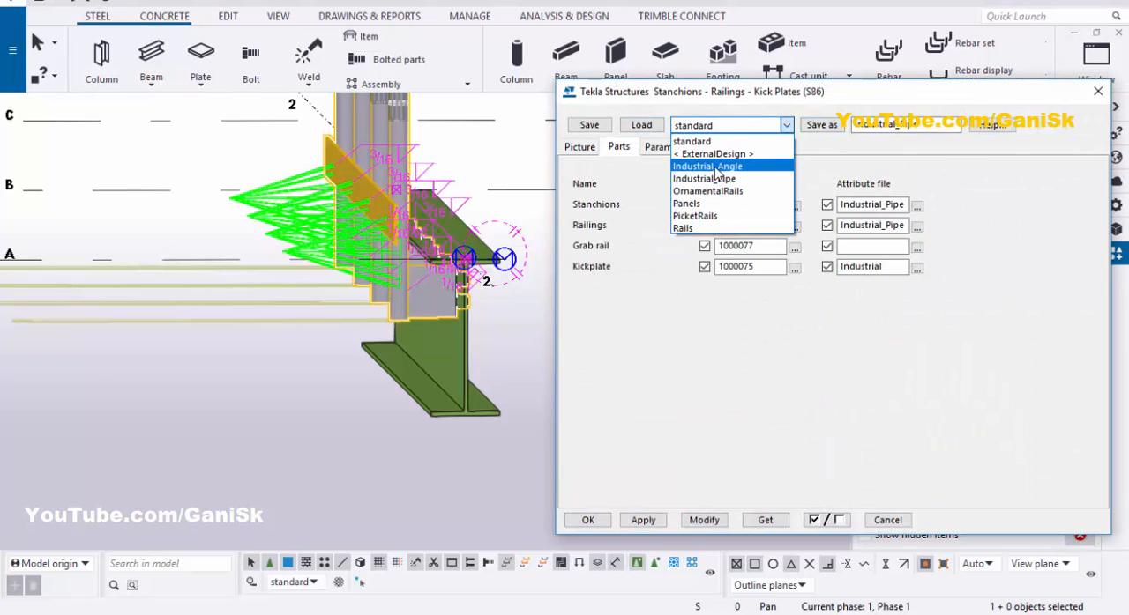
left_click(705, 179)
left_click(648, 127)
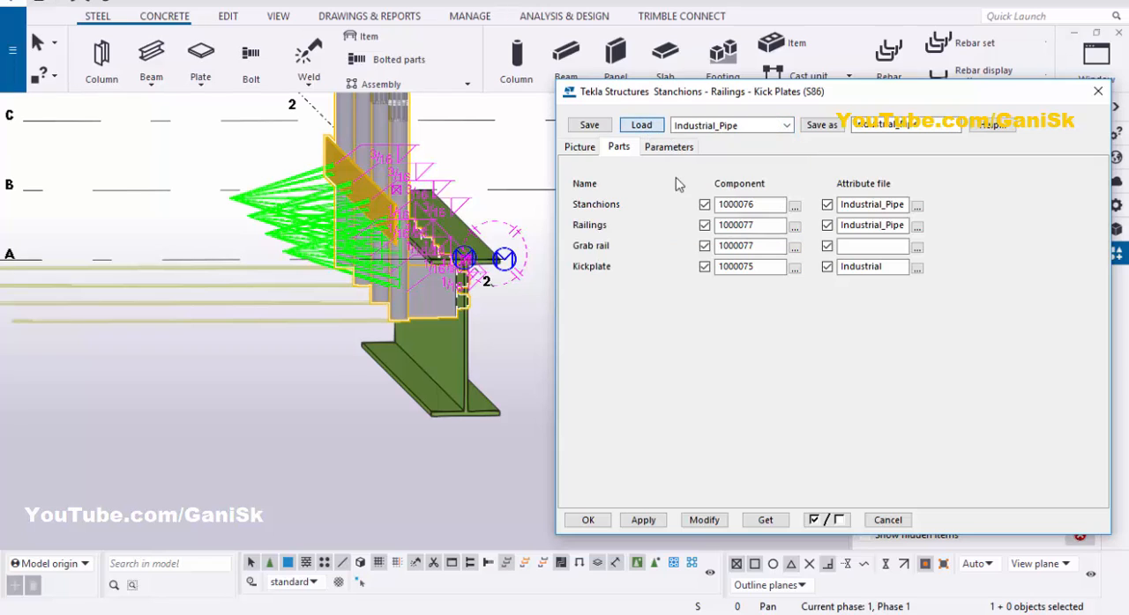
Step: Assign Stanchions (S76) as the railing's stanchions component and modify the railing with it
left_click(794, 206)
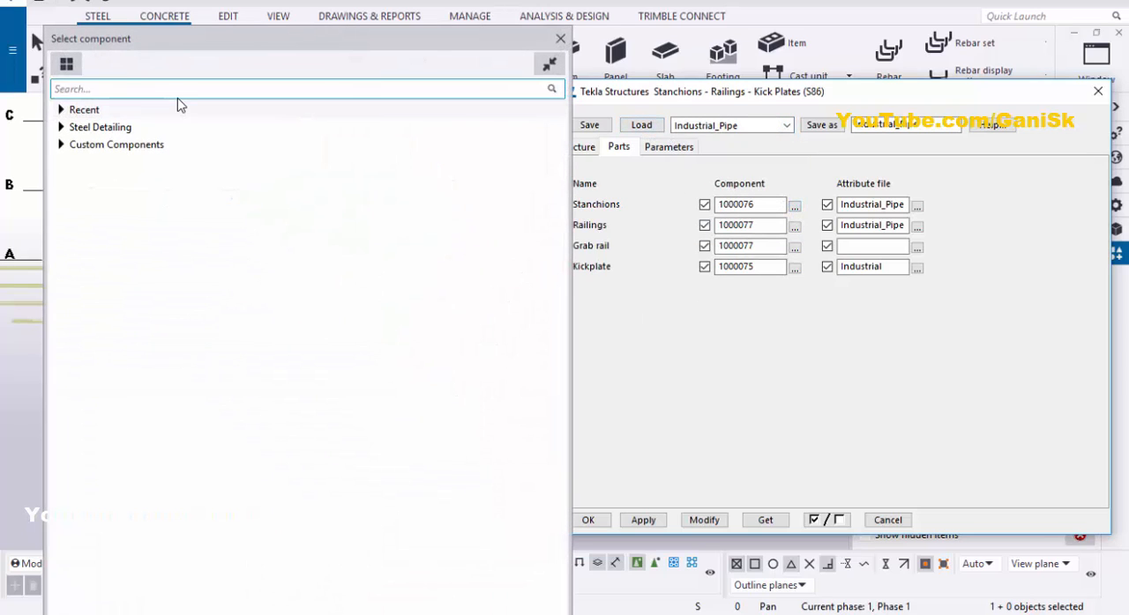
type("76")
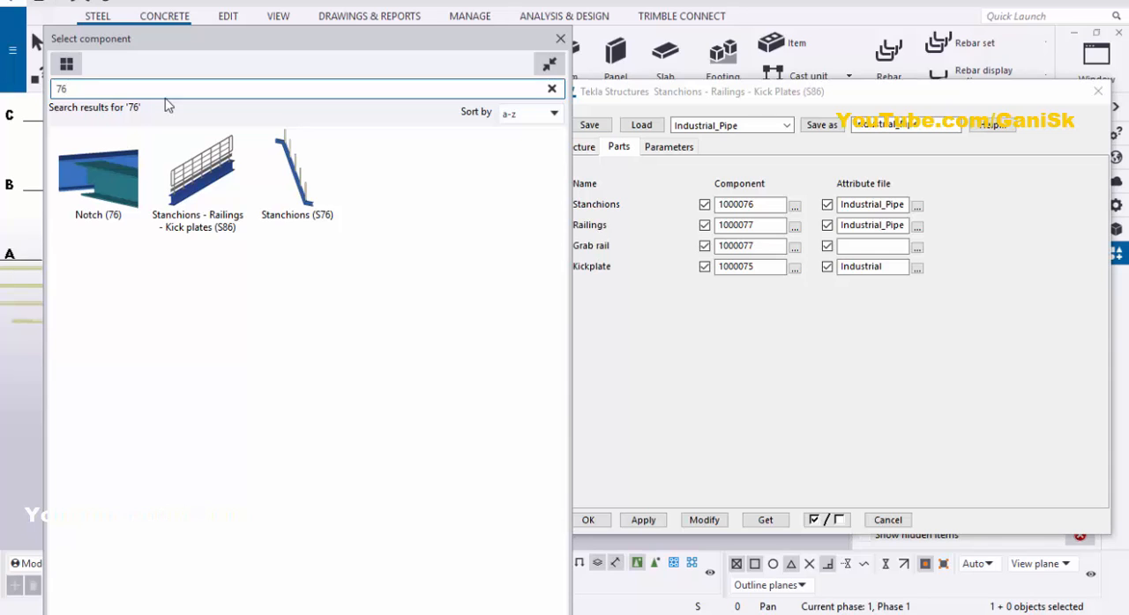
double_click(282, 196)
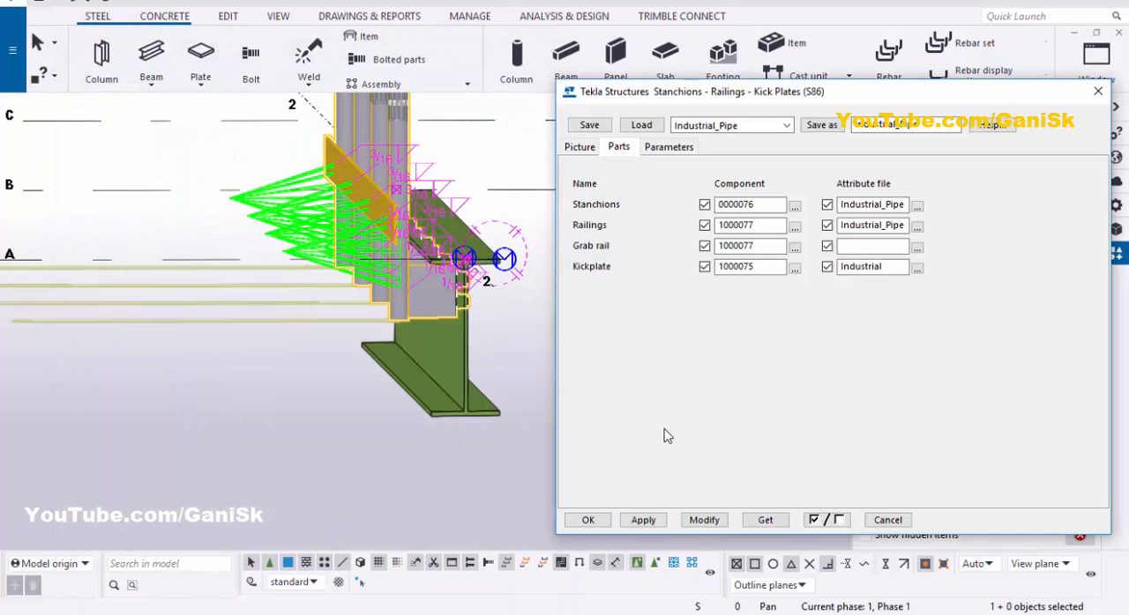
scroll(483, 304, "up", 5)
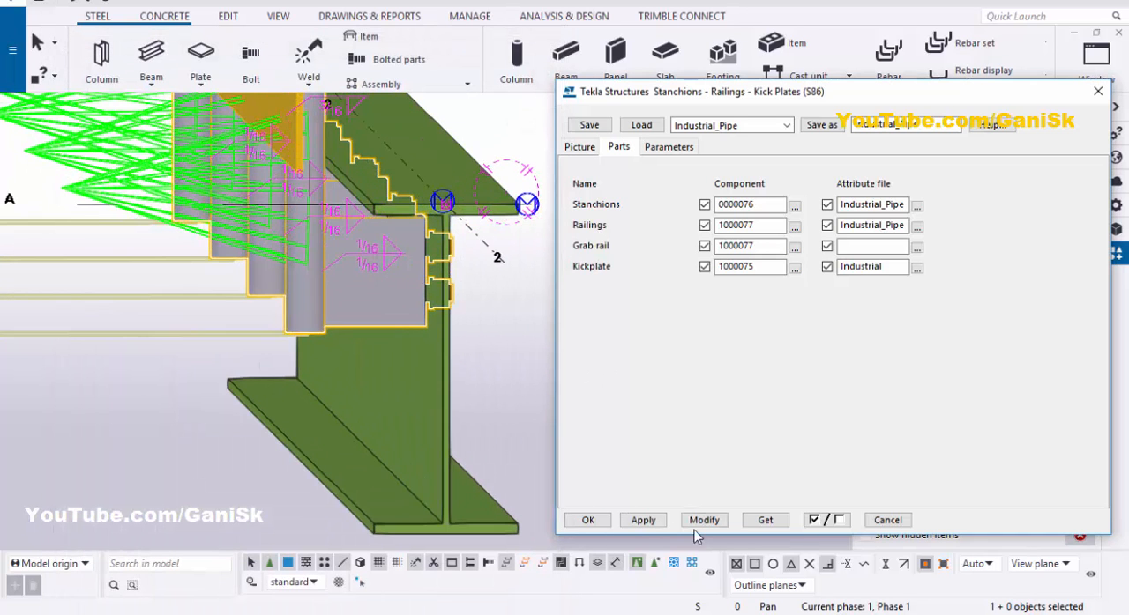
left_click(704, 520)
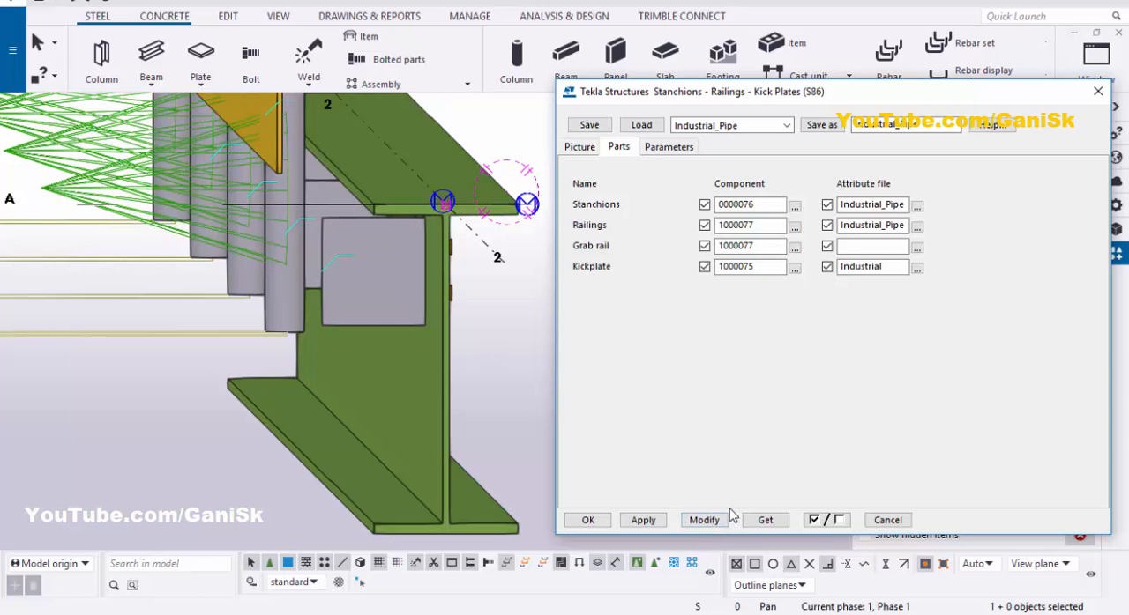
Step: Reapply and accept the railing settings after checking the stanchion gap, and redraw the view
scroll(323, 280, "up", 3)
scroll(355, 266, "down", 4)
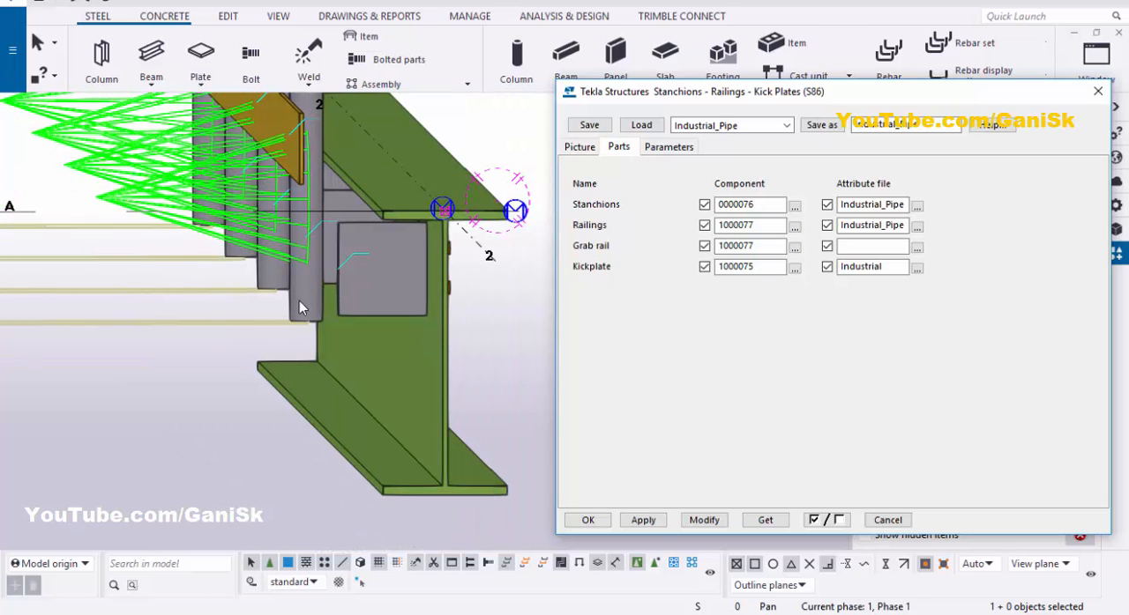
left_click(701, 520)
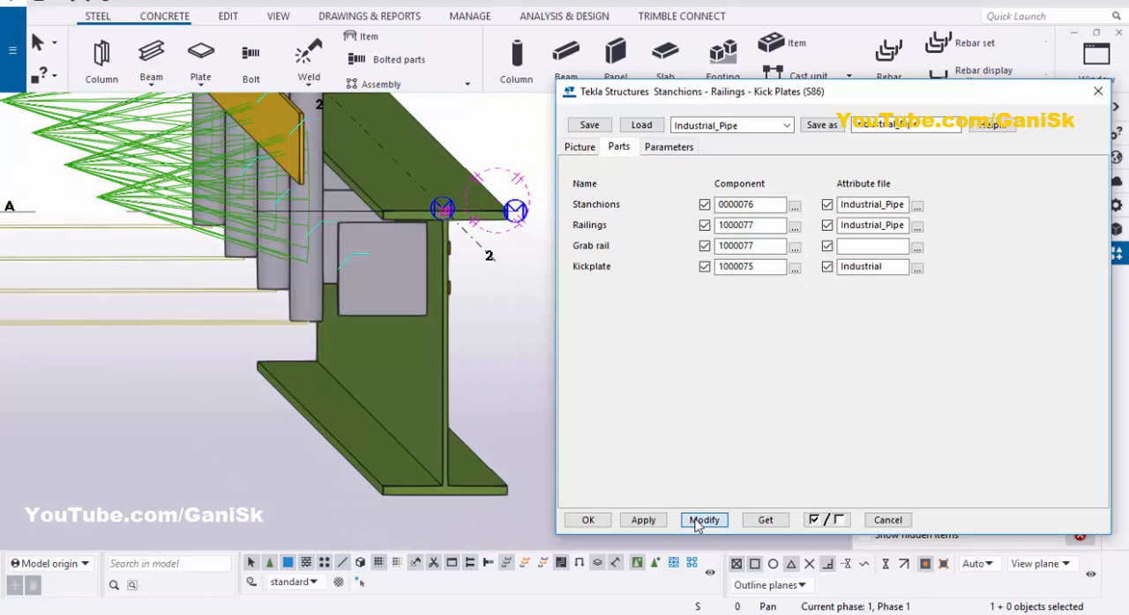
left_click(588, 520)
right_click(607, 143)
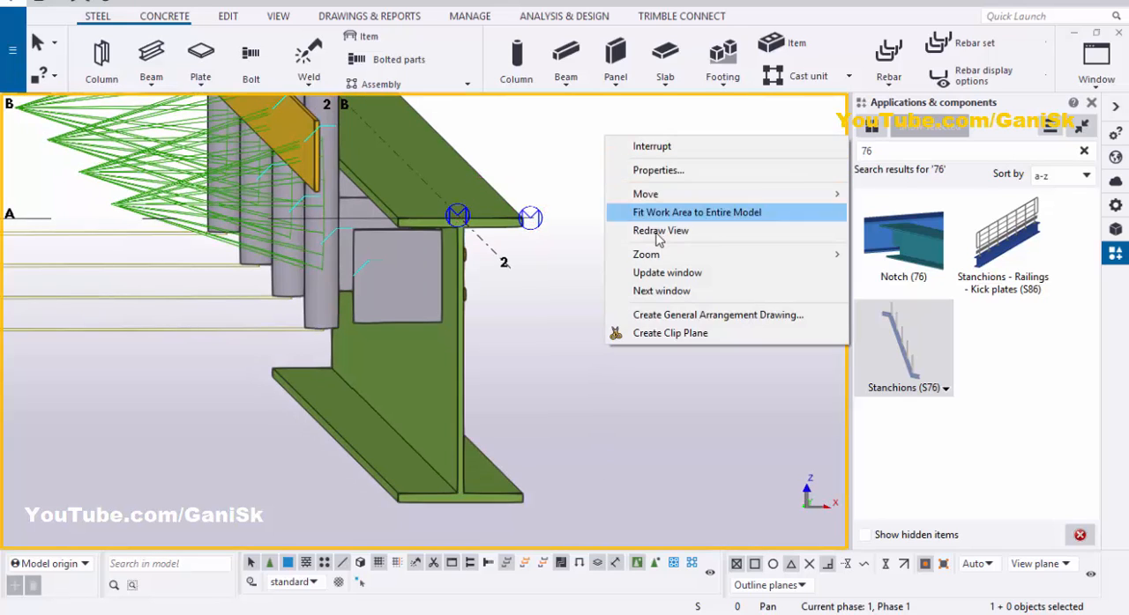
left_click(648, 232)
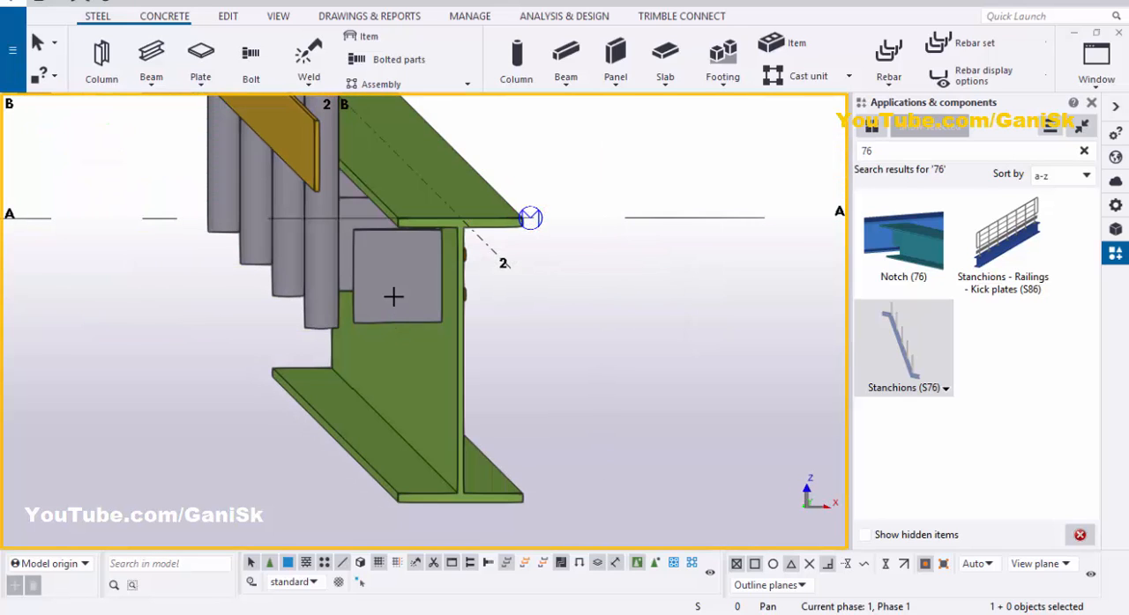
Step: Examine the bolted angle between the beam web and the stanchion from the web side
mouse_move(364, 303)
middle_mouse_down("ctrl")
mouse_move(676, 315)
mouse_move(383, 292)
middle_mouse_up("ctrl")
scroll(382, 292, "up", 2)
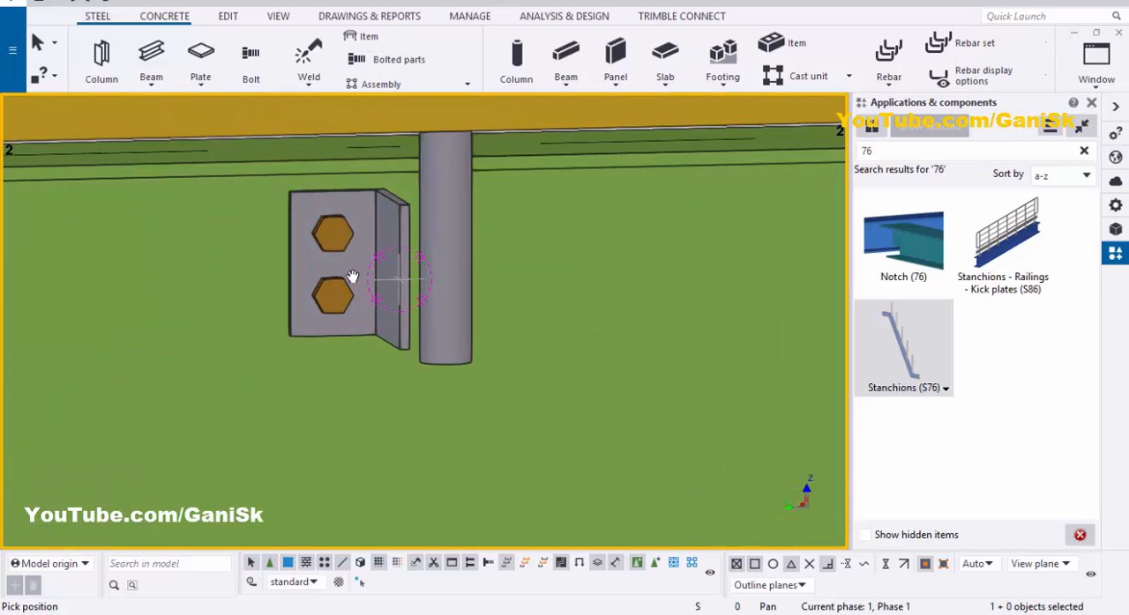
scroll(371, 307, "down", 3)
right_click(313, 107)
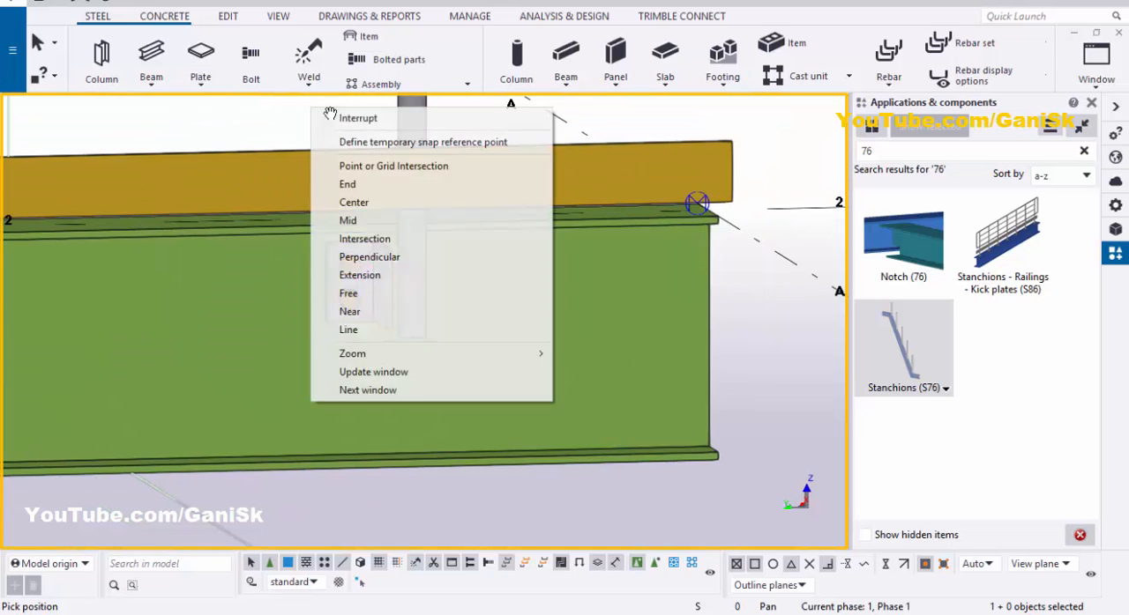
left_click(339, 117)
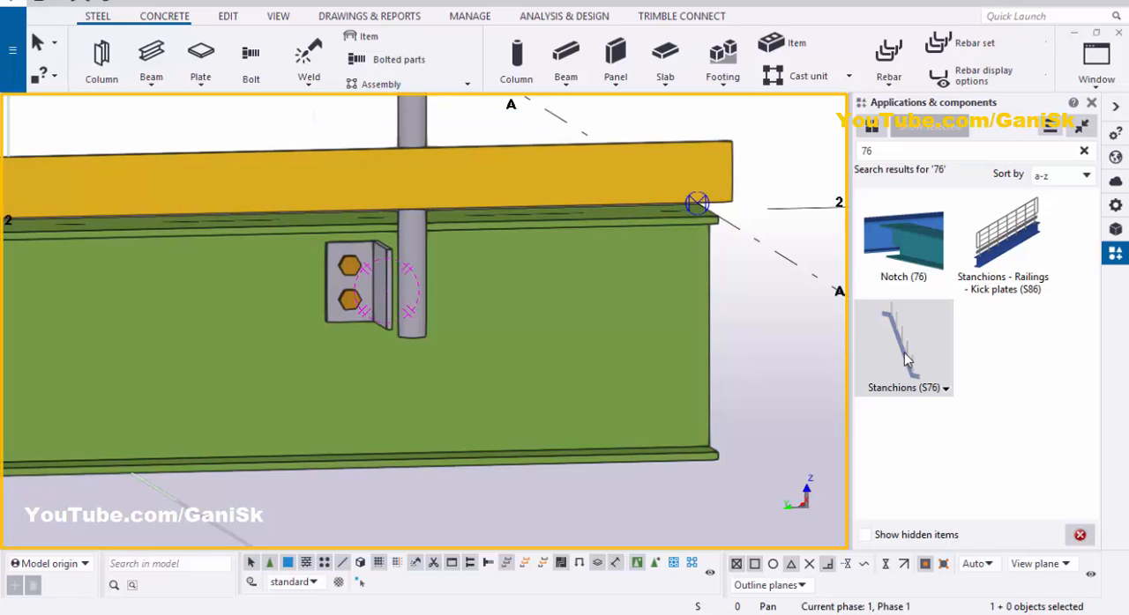
Step: Set the stanchions' connection number to Stanchion double plate (87) in the S76 parameters
double_click(913, 356)
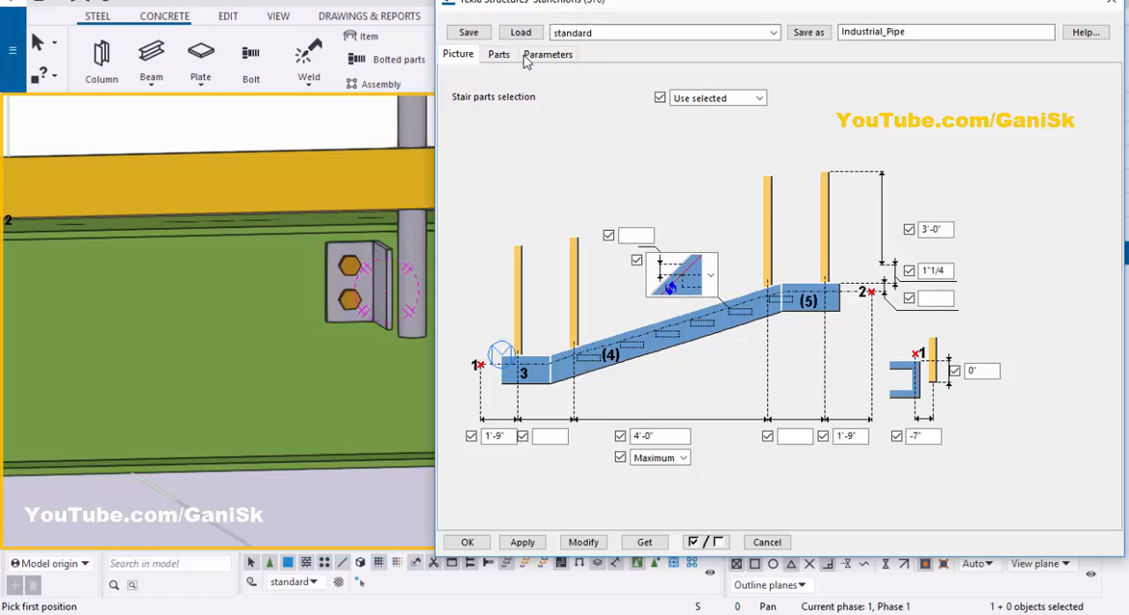
left_click(546, 56)
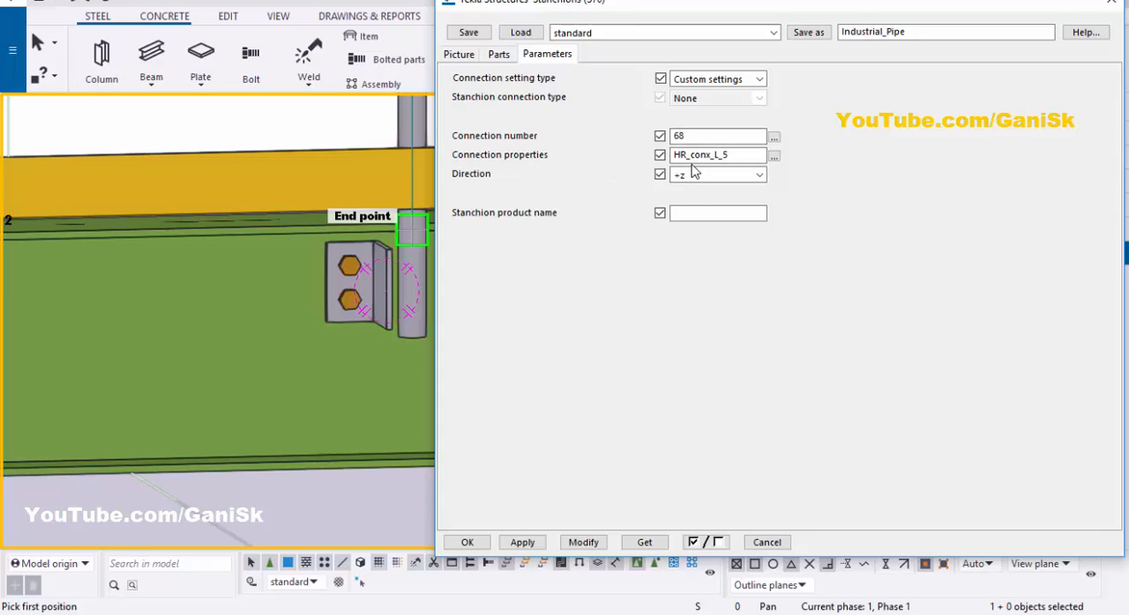
left_click(773, 137)
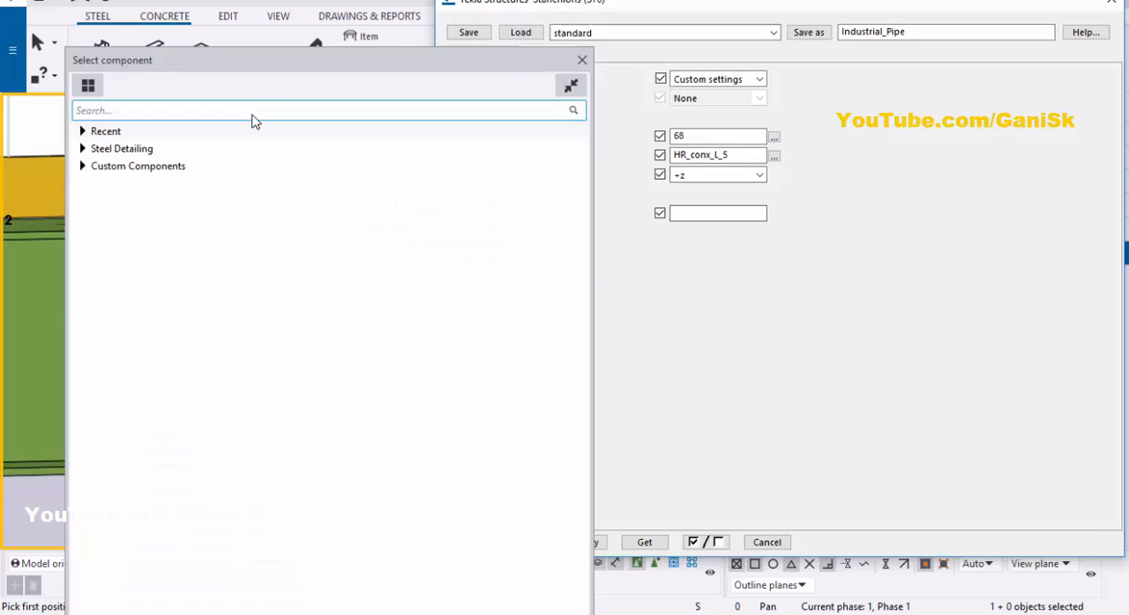
type("87")
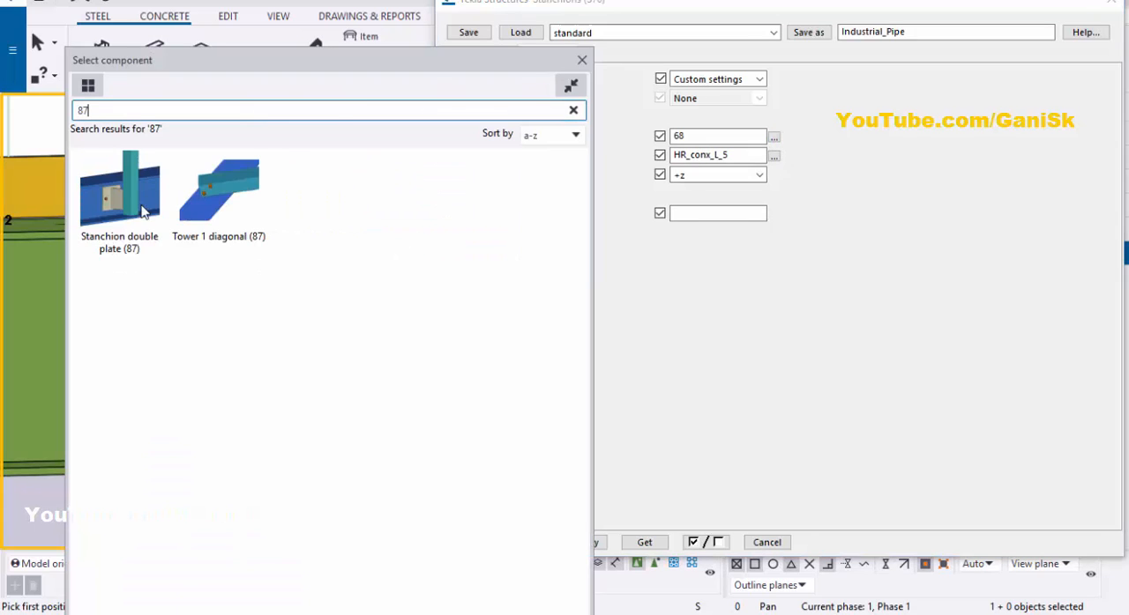
double_click(118, 208)
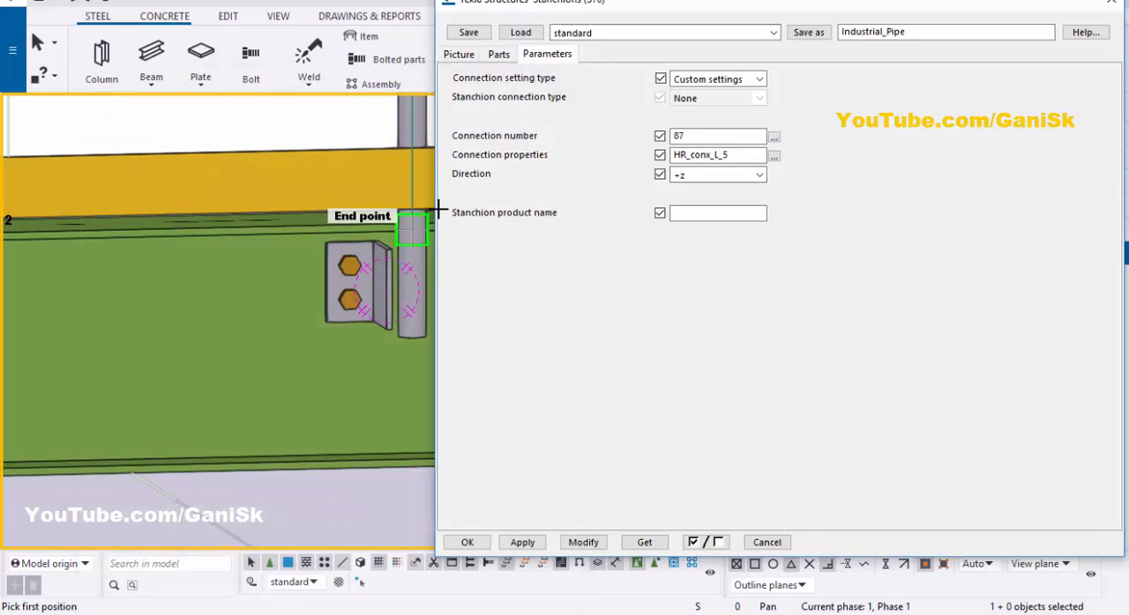
Step: Save the stanchion settings as Industrial_Pipe, reload and accept them, and interrupt the placement command
left_click(593, 545)
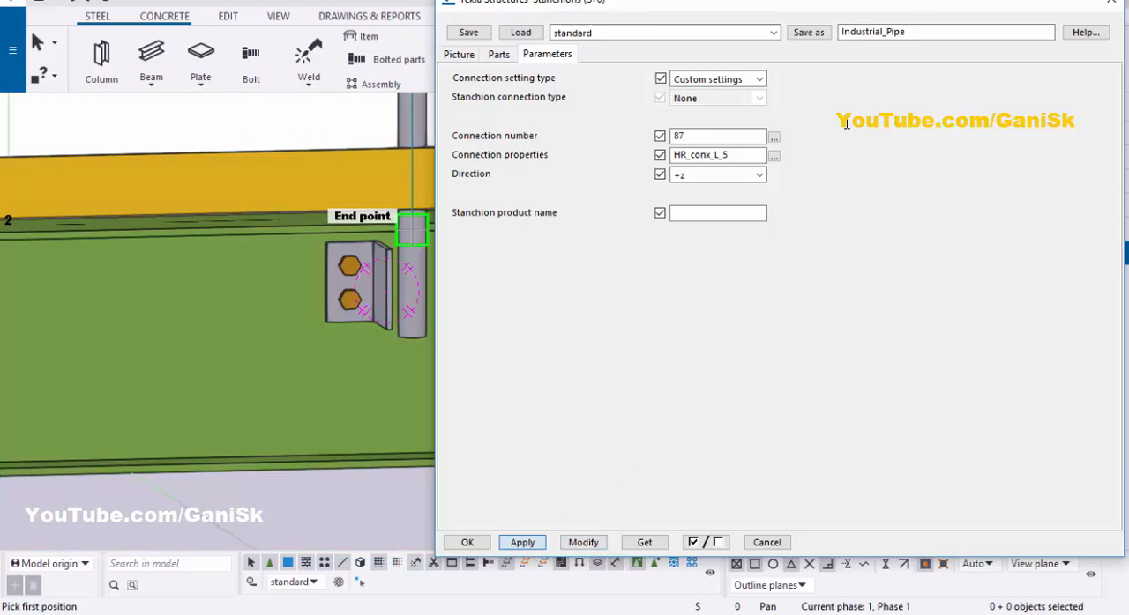
left_click(818, 37)
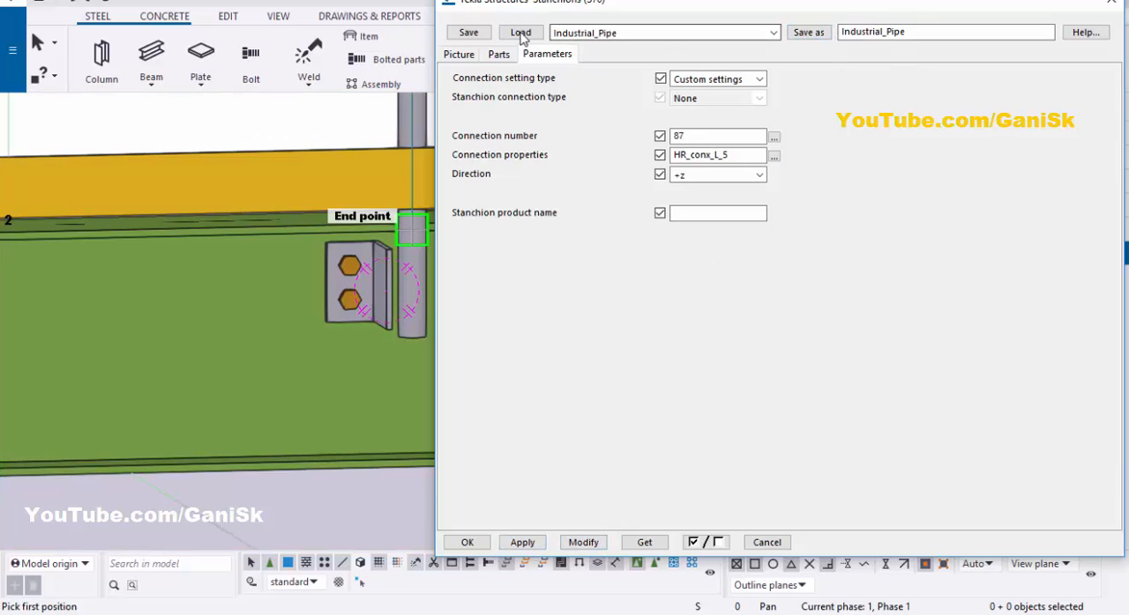
left_click(522, 36)
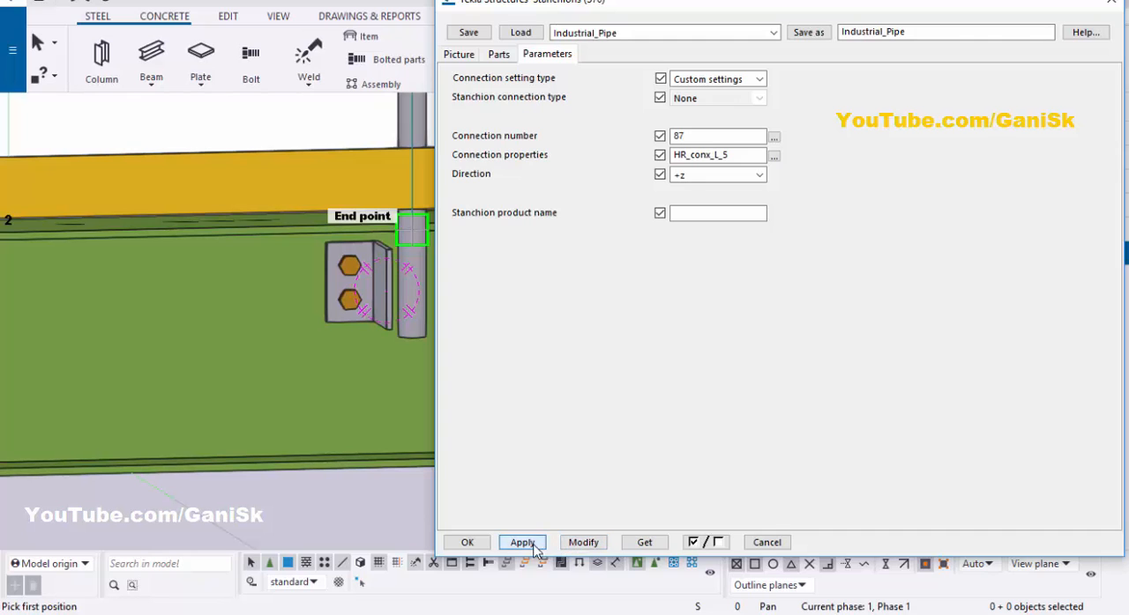
left_click(468, 542)
right_click(569, 114)
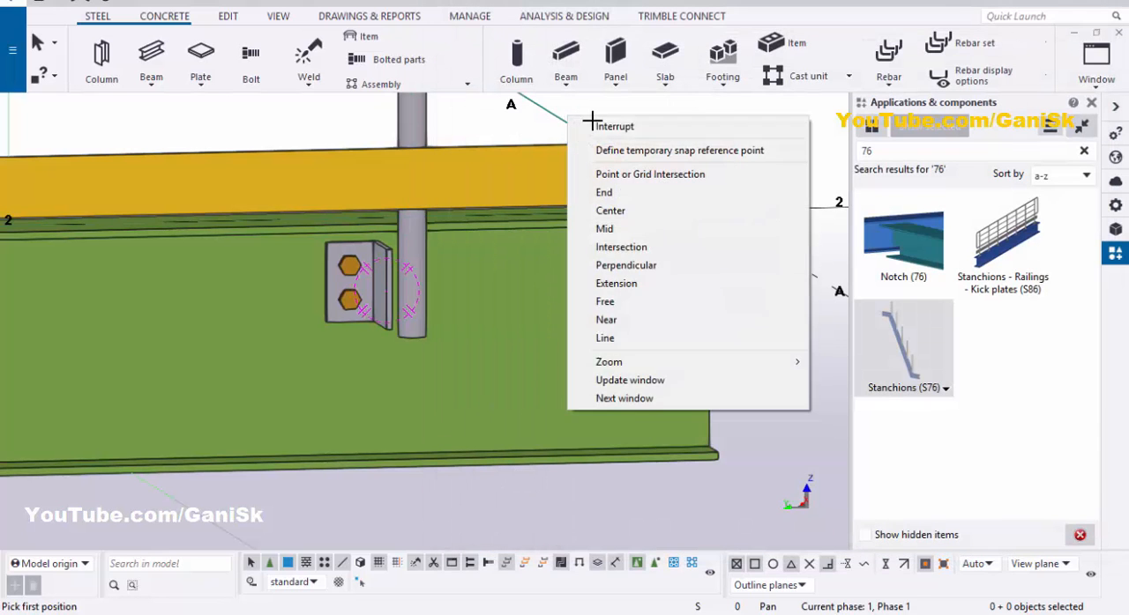
left_click(589, 124)
Step: Modify the placed railing with the updated stanchion settings, check the stanchion connection and accept the railing dialog
scroll(558, 217, "down", 3)
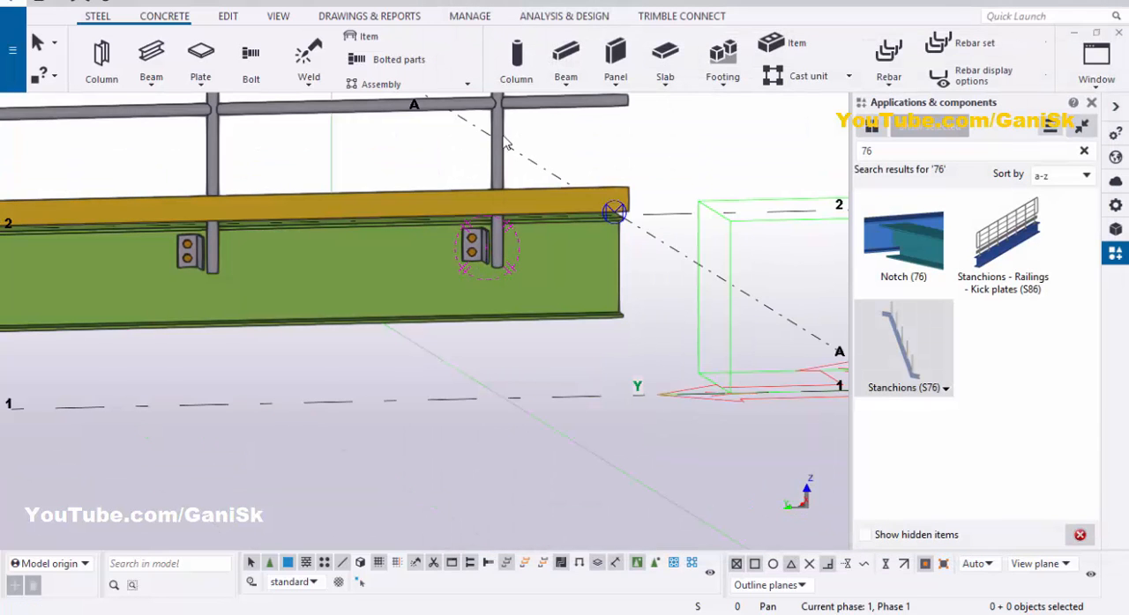
double_click(555, 172)
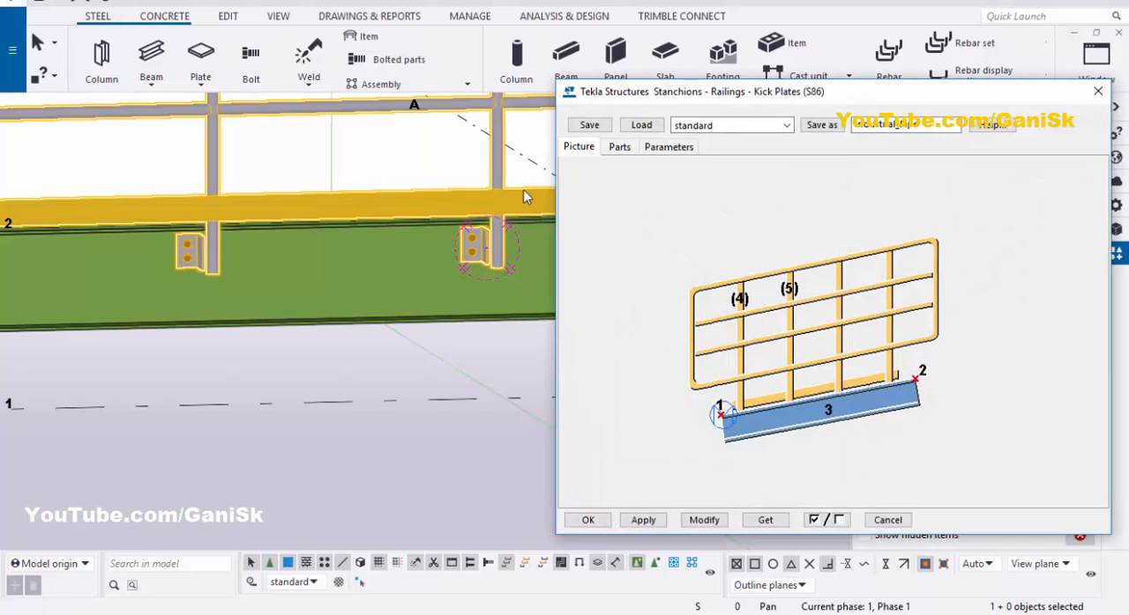
left_click(620, 147)
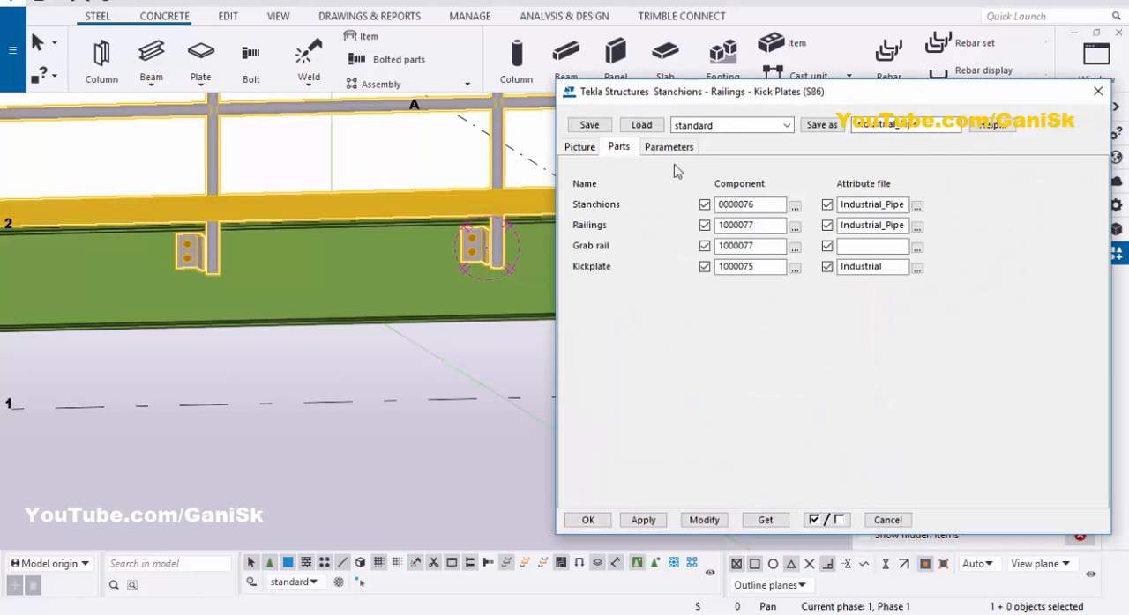
left_click(706, 520)
scroll(512, 300, "up", 6)
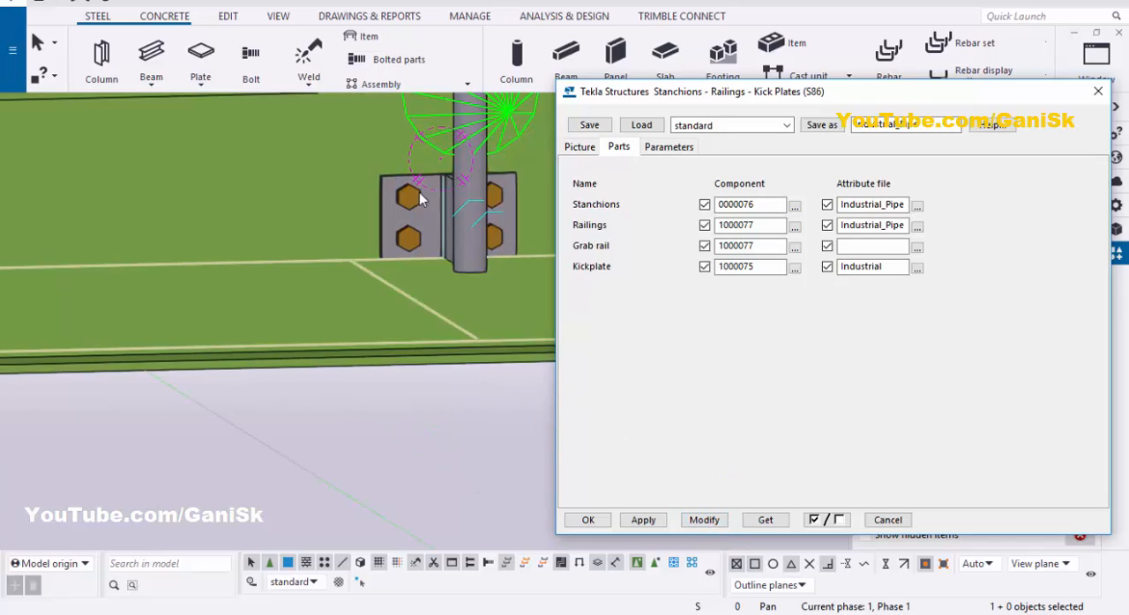
left_click(646, 522)
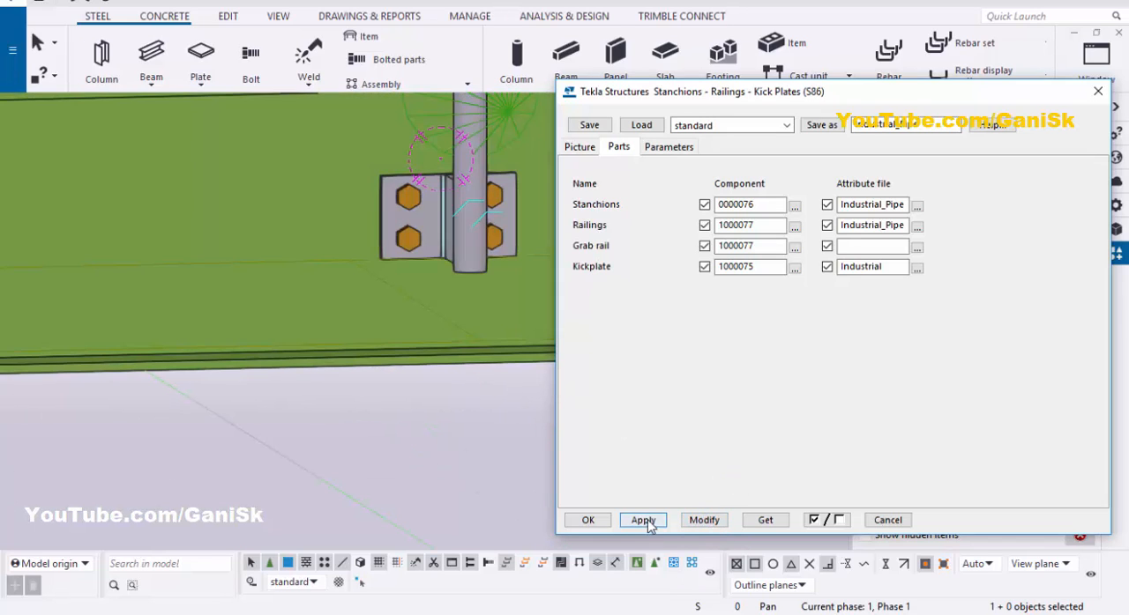
left_click(588, 521)
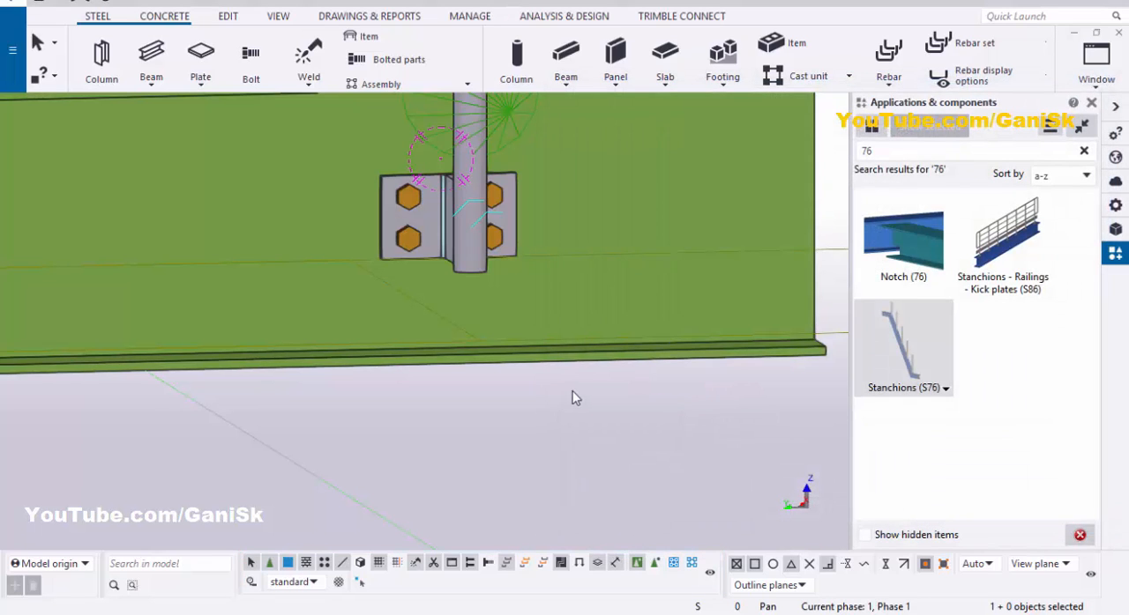
Step: Redraw the view and close the component catalog
right_click(574, 414)
left_click(629, 487)
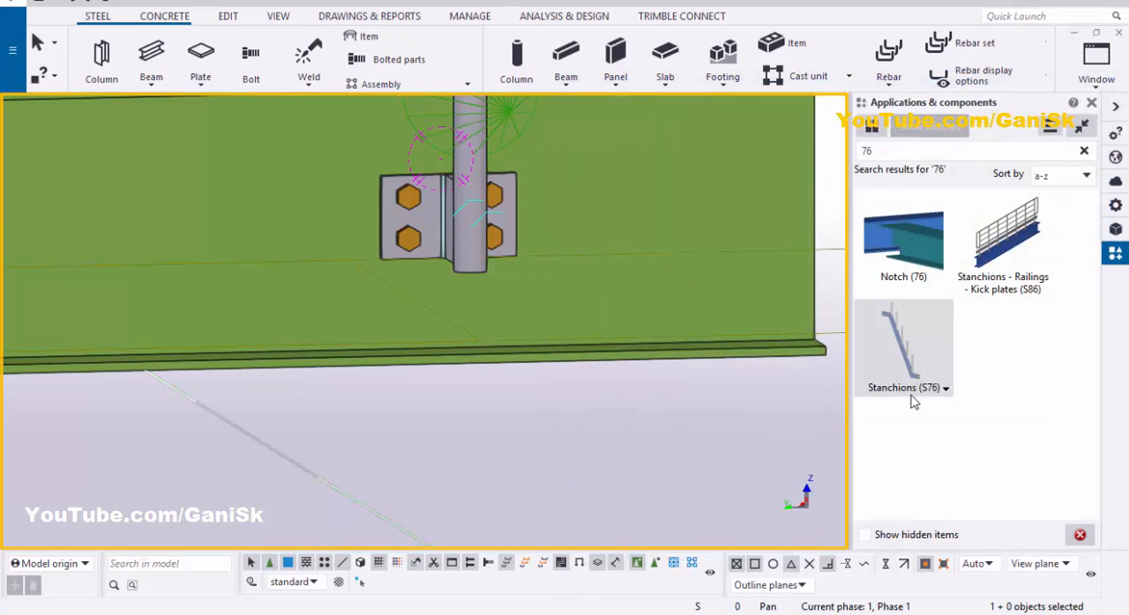
left_click(1092, 106)
Step: Set the view's rotation point on the bolted connection of the stanchion nearest the beam end
scroll(752, 322, "down", 3)
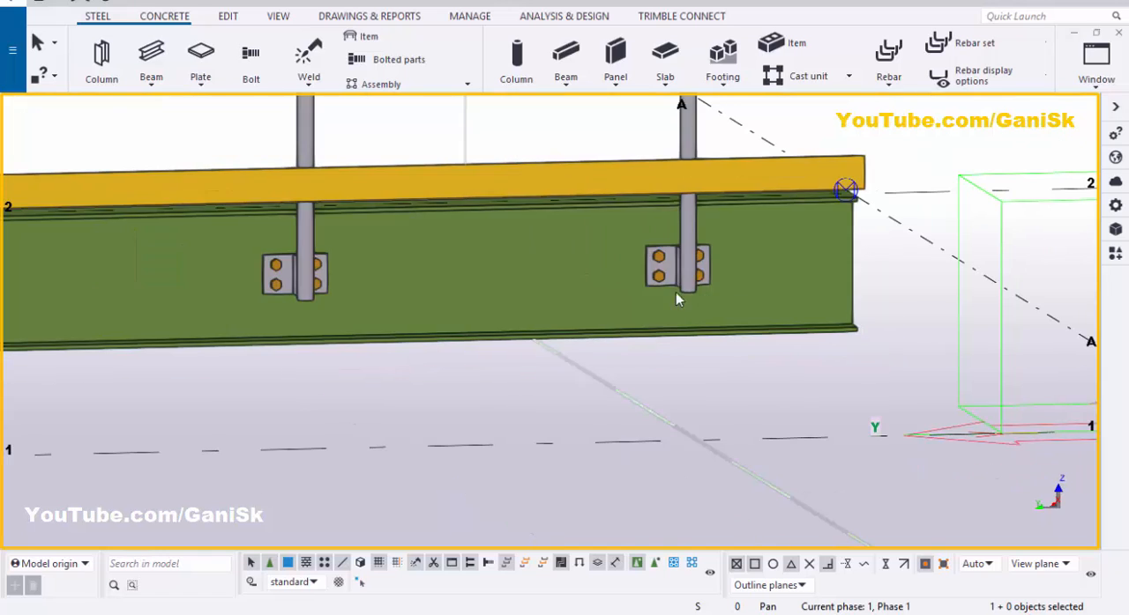
key("v")
left_click(694, 257)
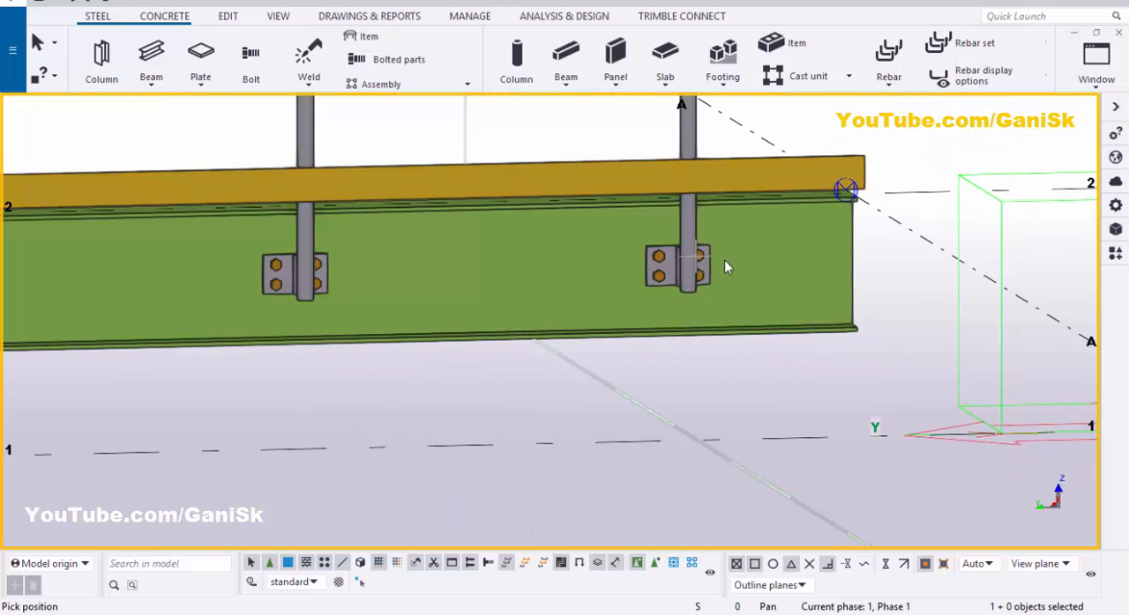
Step: Interrupt the rotation-point command and turn on component symbols within components in the 3D view's display settings, applying the change
middle_click_drag(724, 261, 560, 275, "ctrl")
scroll(742, 277, "up", 3)
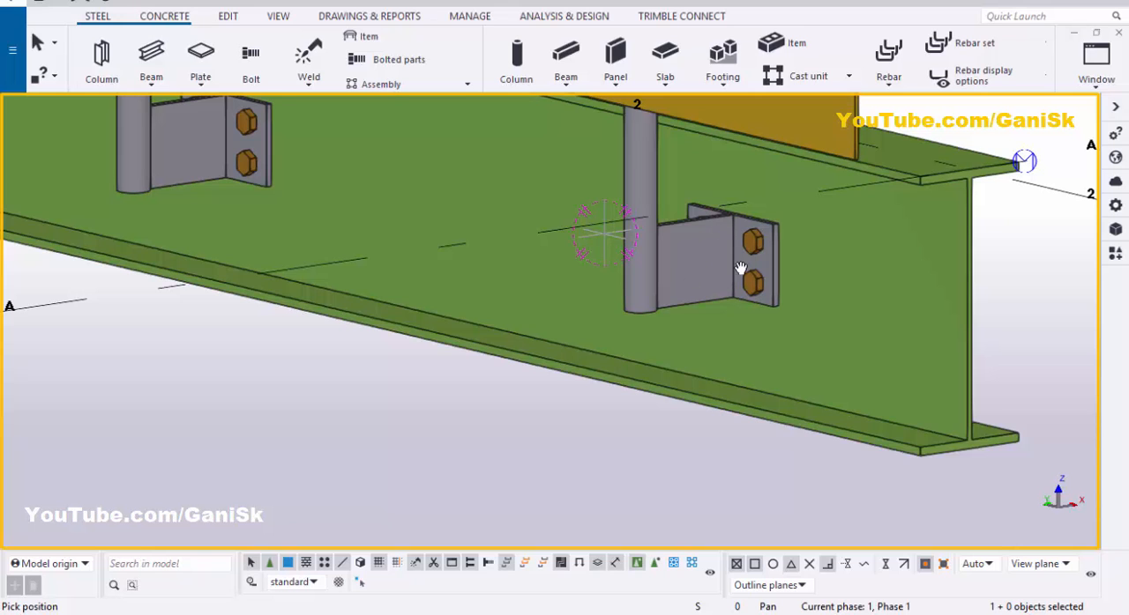
scroll(749, 247, "up", 3)
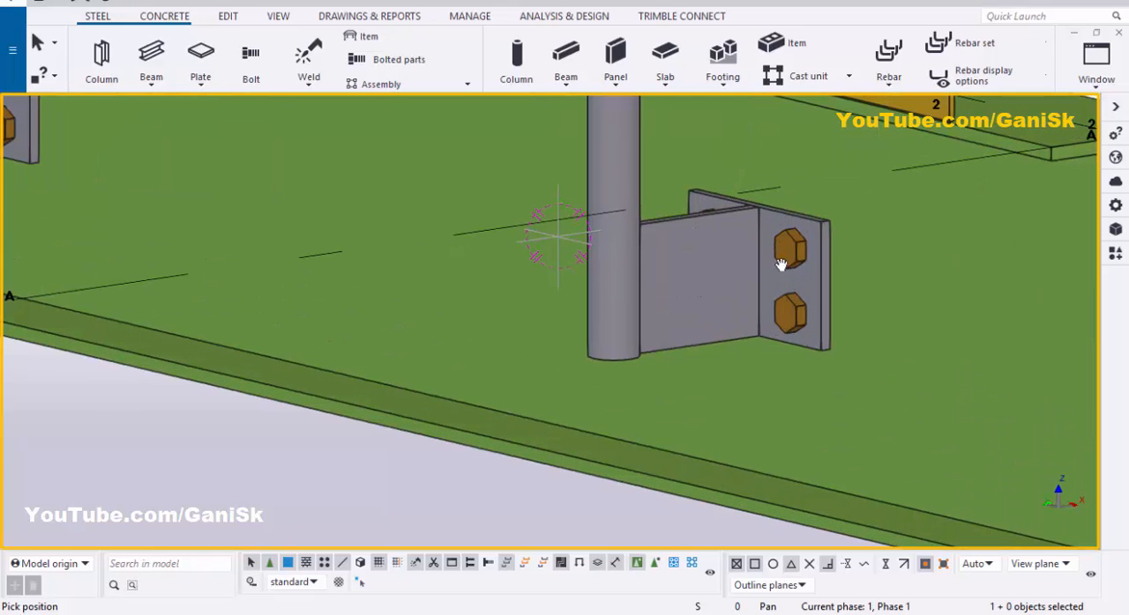
scroll(685, 328, "down", 5)
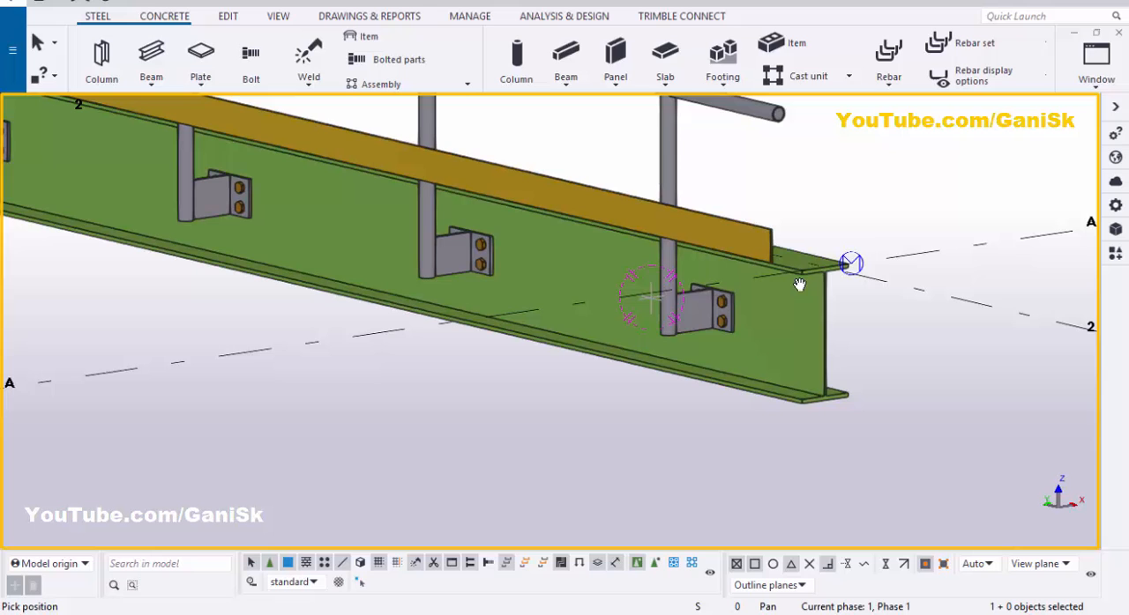
right_click(856, 167)
left_click(875, 177)
double_click(868, 178)
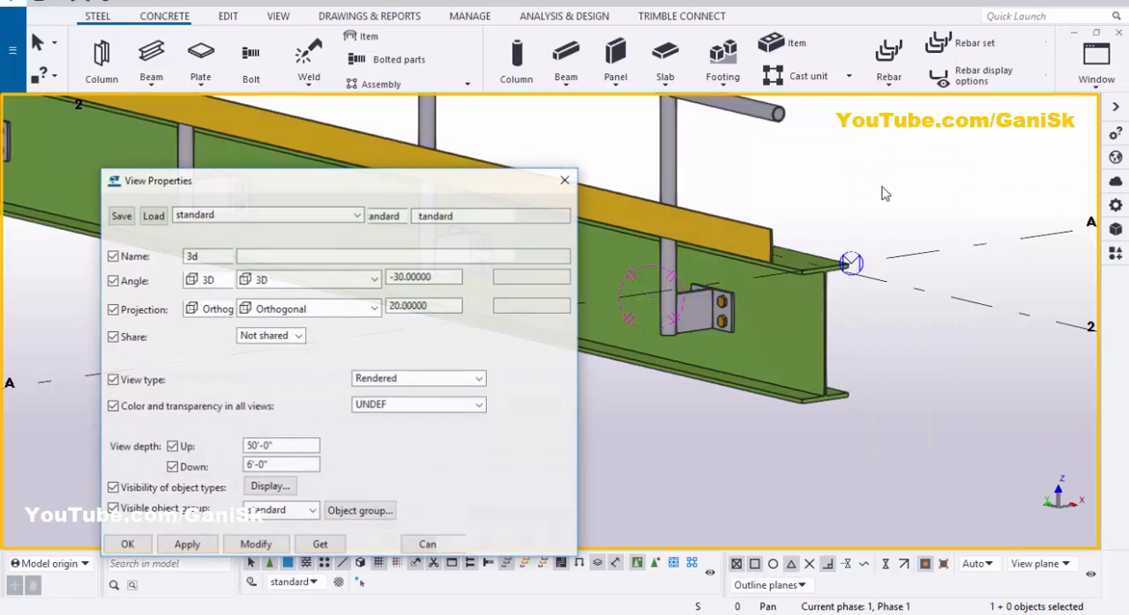
left_click(276, 437)
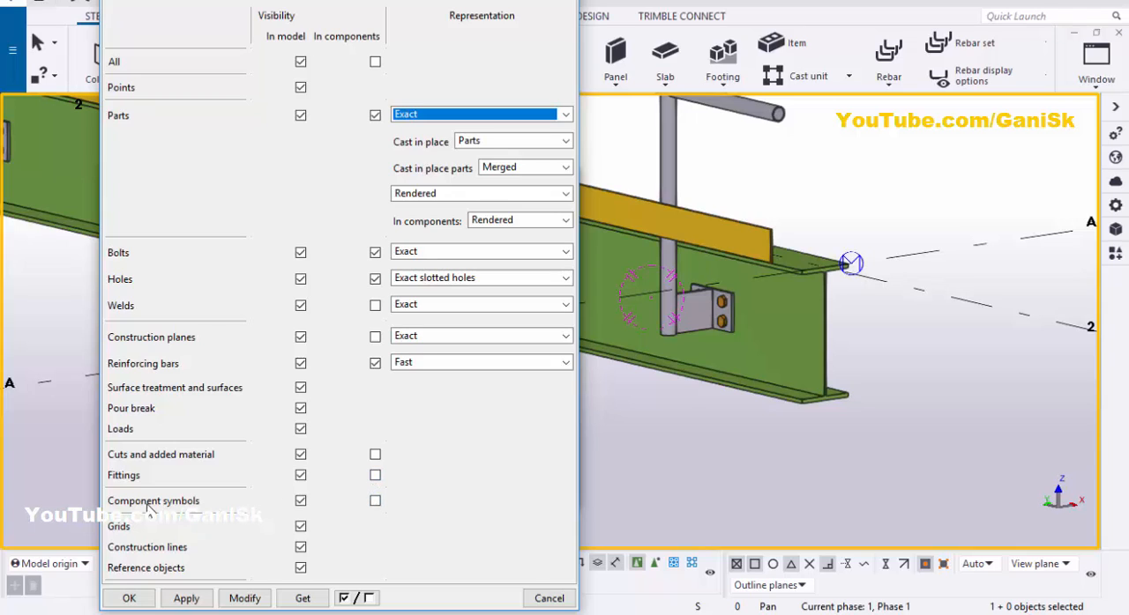
left_click(374, 501)
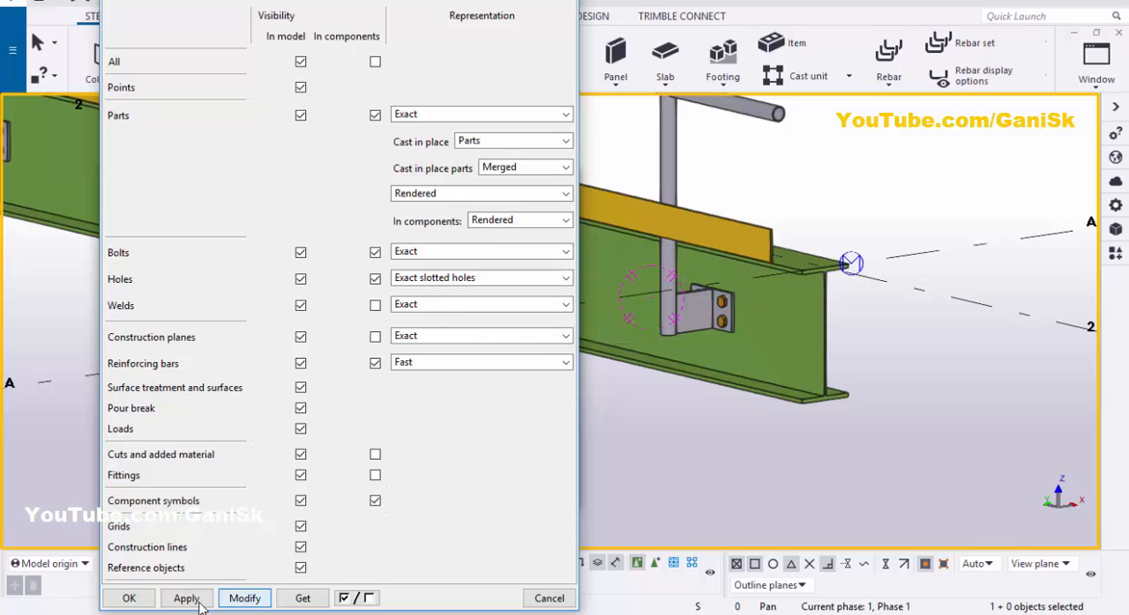
left_click(129, 598)
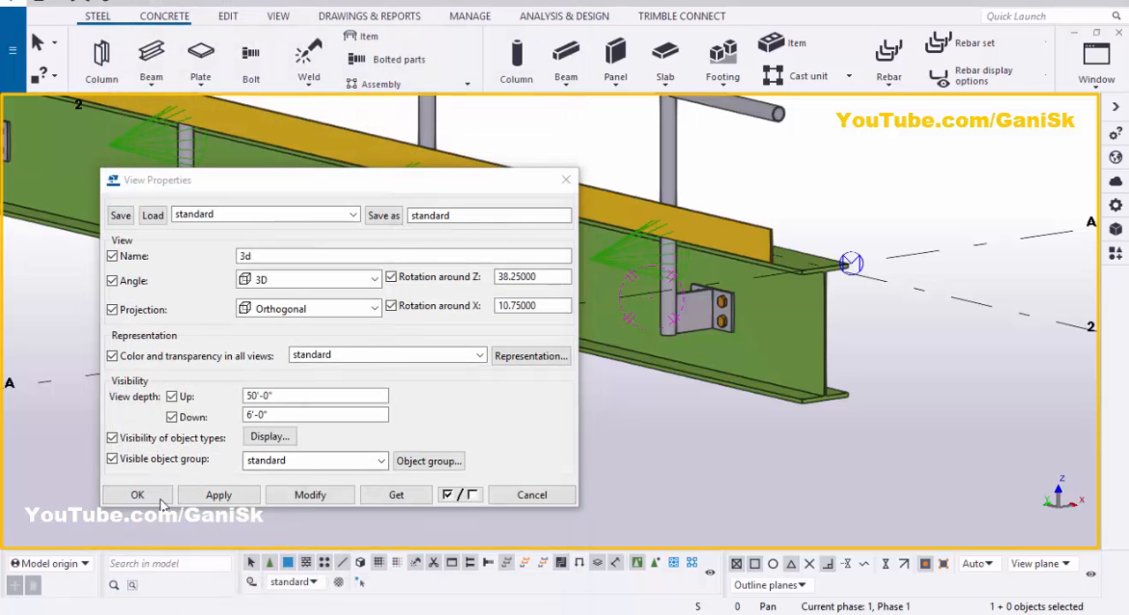
left_click(137, 495)
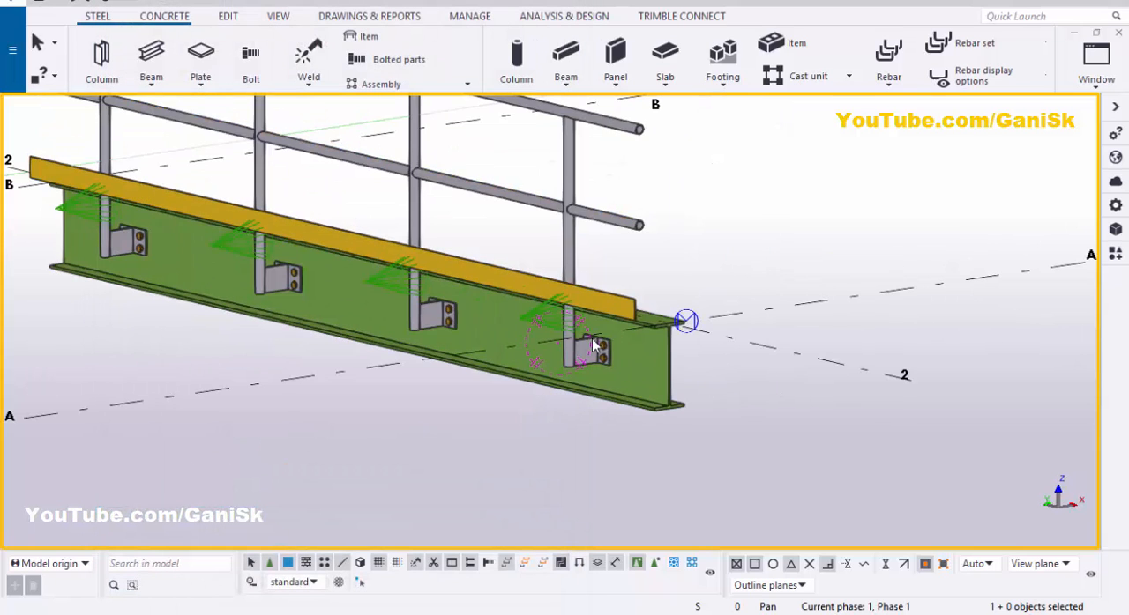
Step: Switch to selecting objects in components and open the Stanchion double plate (87) settings of the stanchion nearest the beam end
scroll(592, 339, "up", 5)
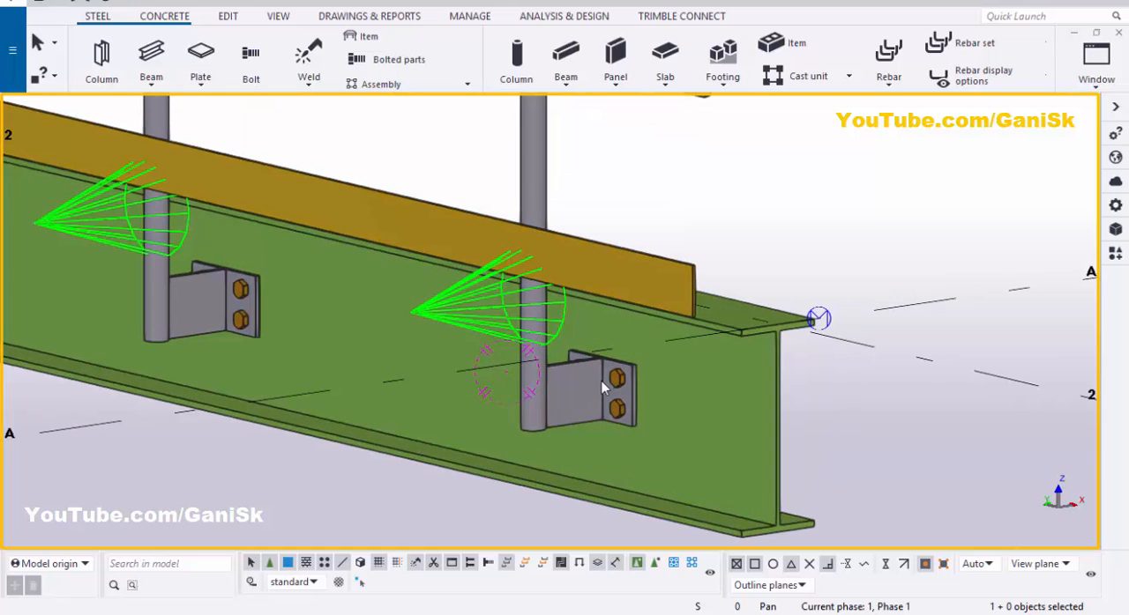
left_click(656, 564)
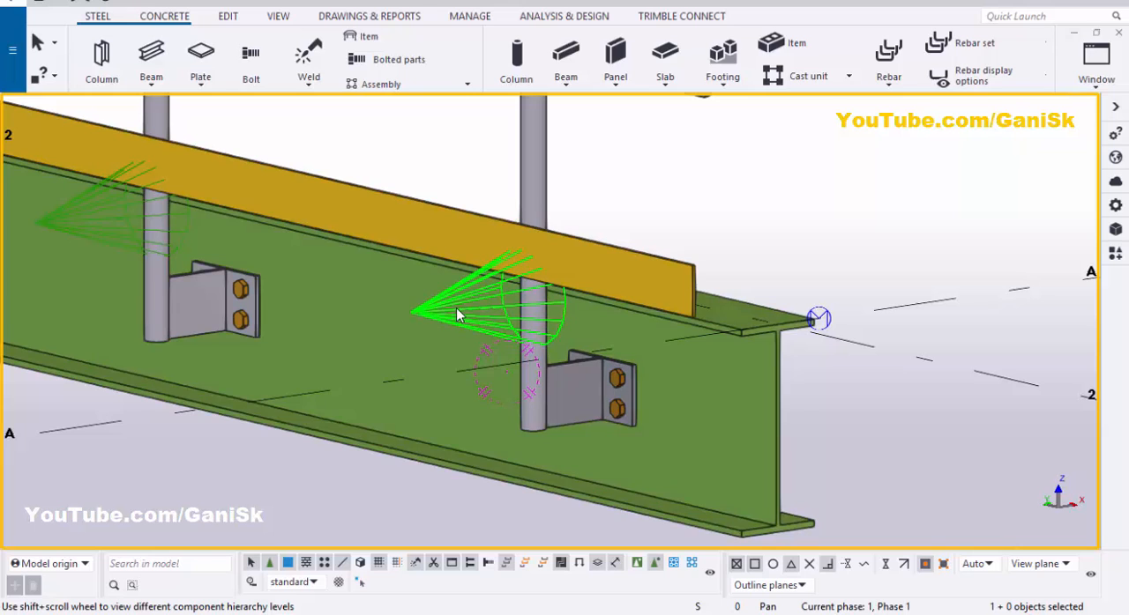
double_click(460, 314)
scroll(468, 321, "up", 3)
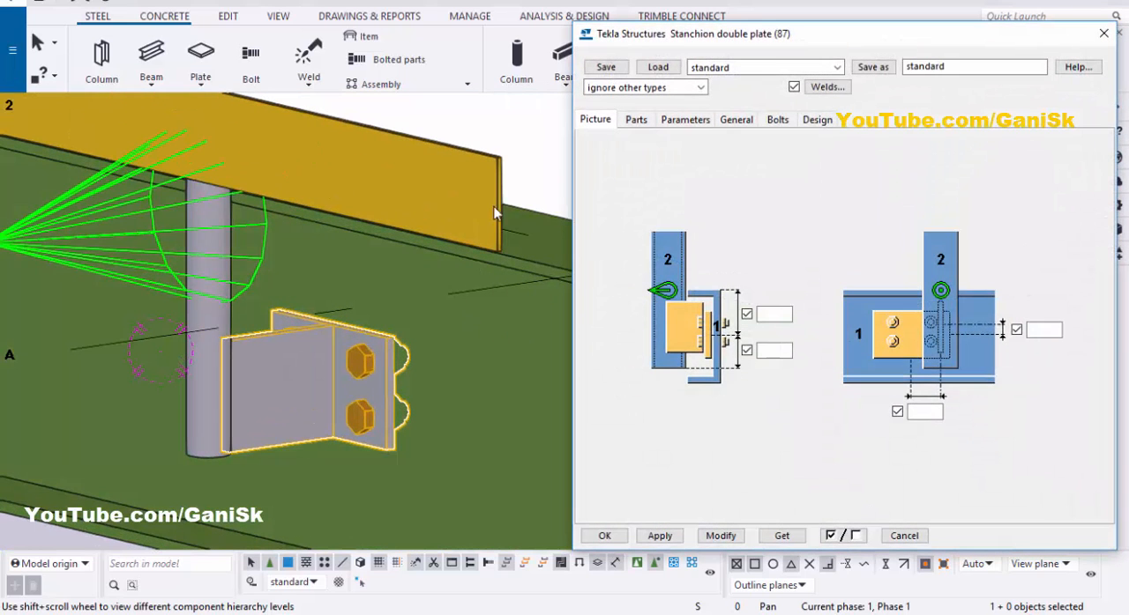
Step: Set the vertical distance from the beam's upper edge to the bolt group centre to 5" and modify the connection
middle_click_drag(496, 214, 643, 380, "ctrl")
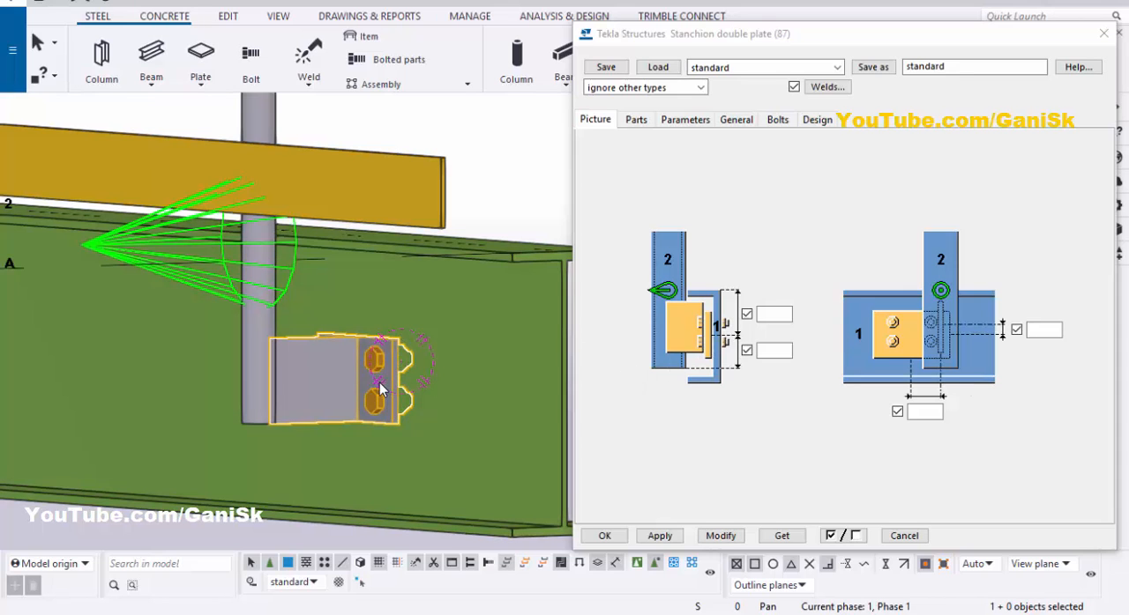
left_click(774, 314)
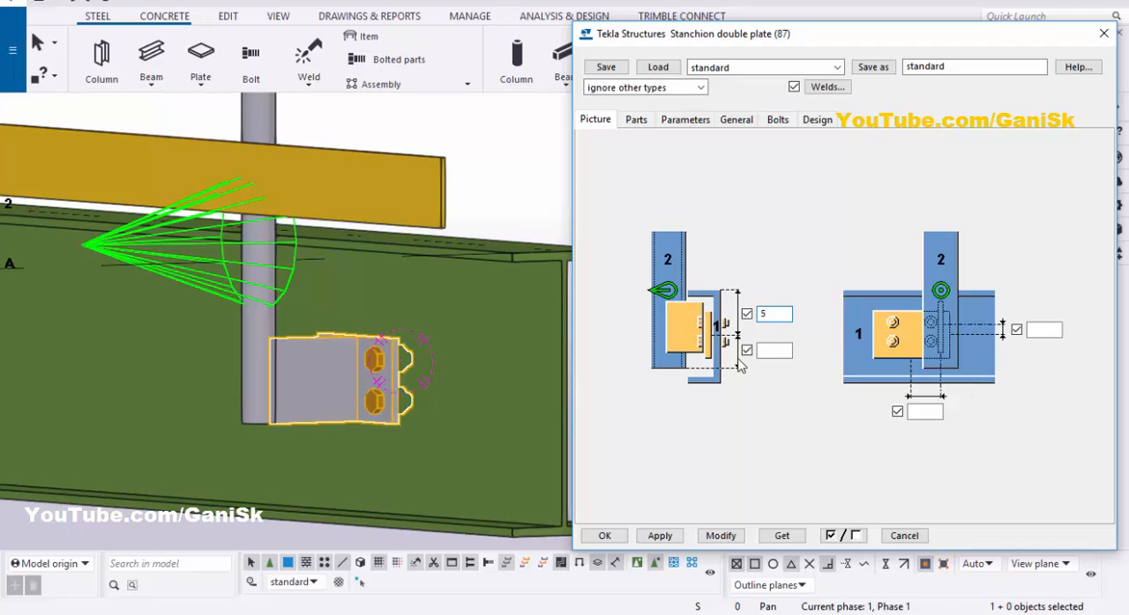
type("5")
left_click(721, 536)
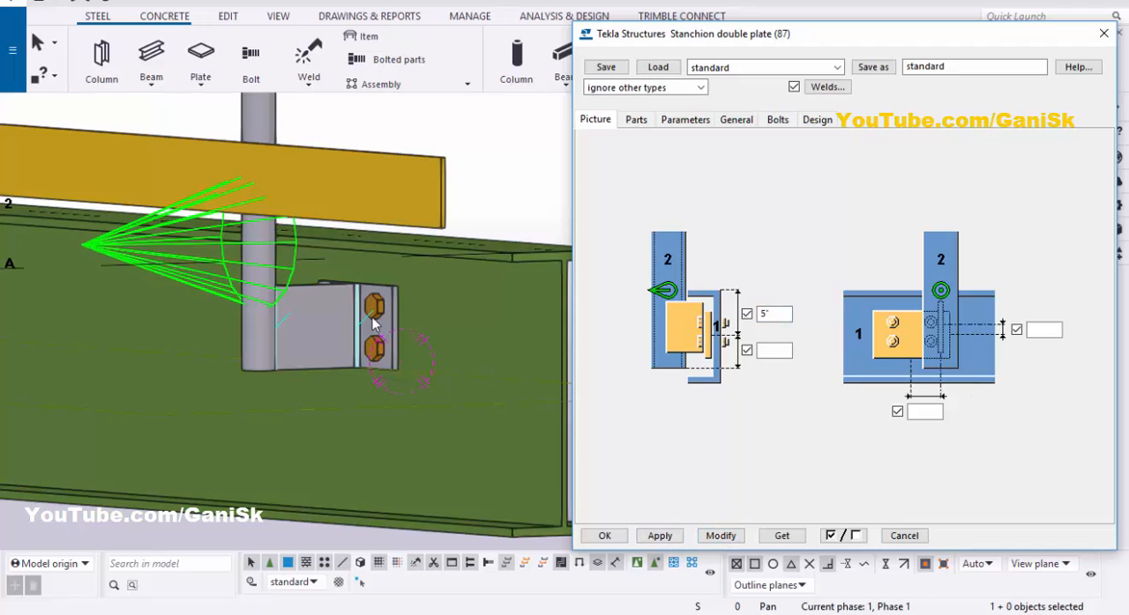
scroll(342, 284, "up", 2)
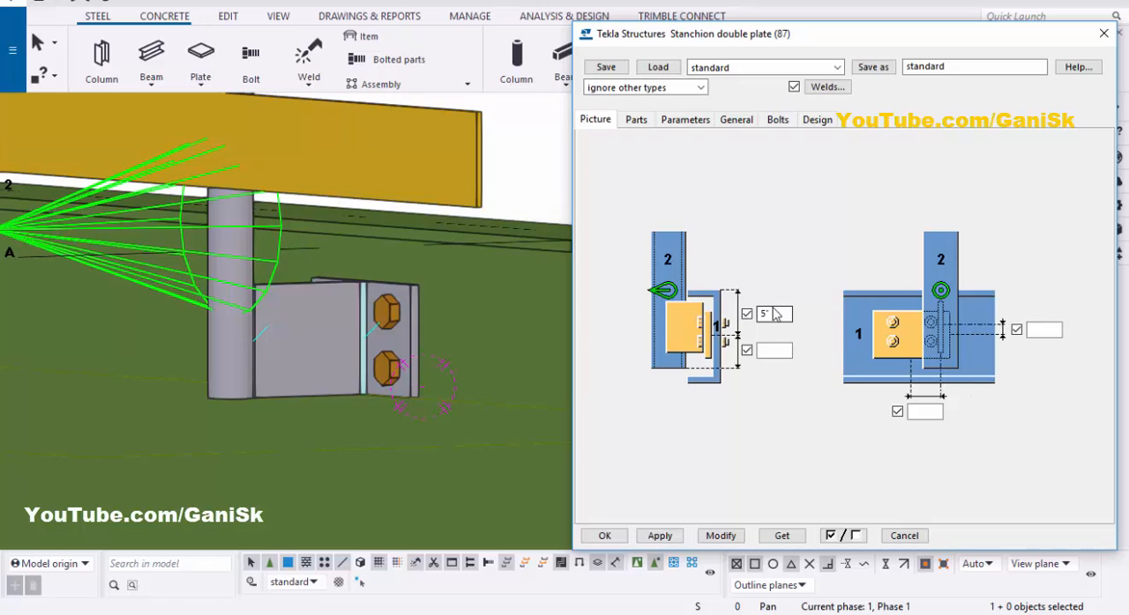
Step: Set the distance from the bolt group centre to the stanchion's lower end to 3" and modify the connection
left_click_drag(775, 315, 742, 315)
scroll(248, 404, "up", 4)
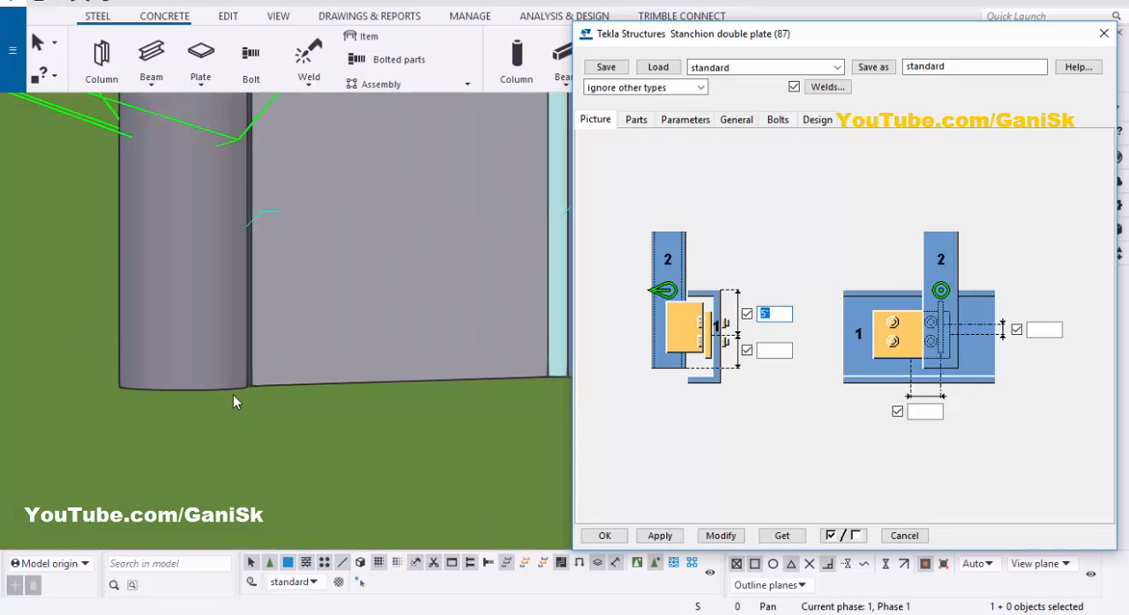
left_click(773, 351)
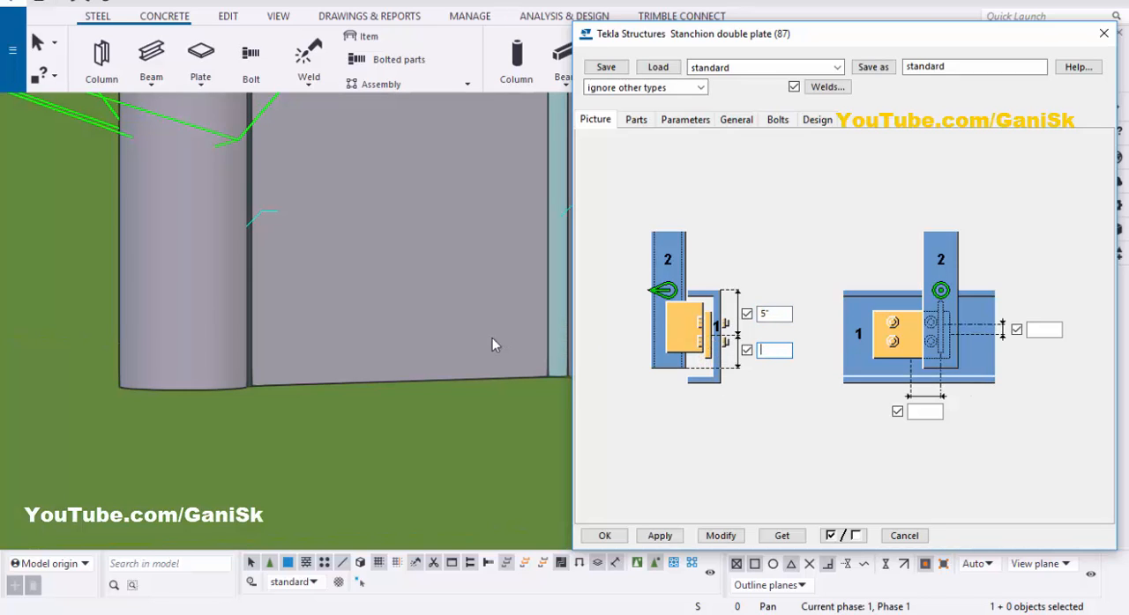
scroll(510, 252, "down", 2)
scroll(507, 283, "down", 3)
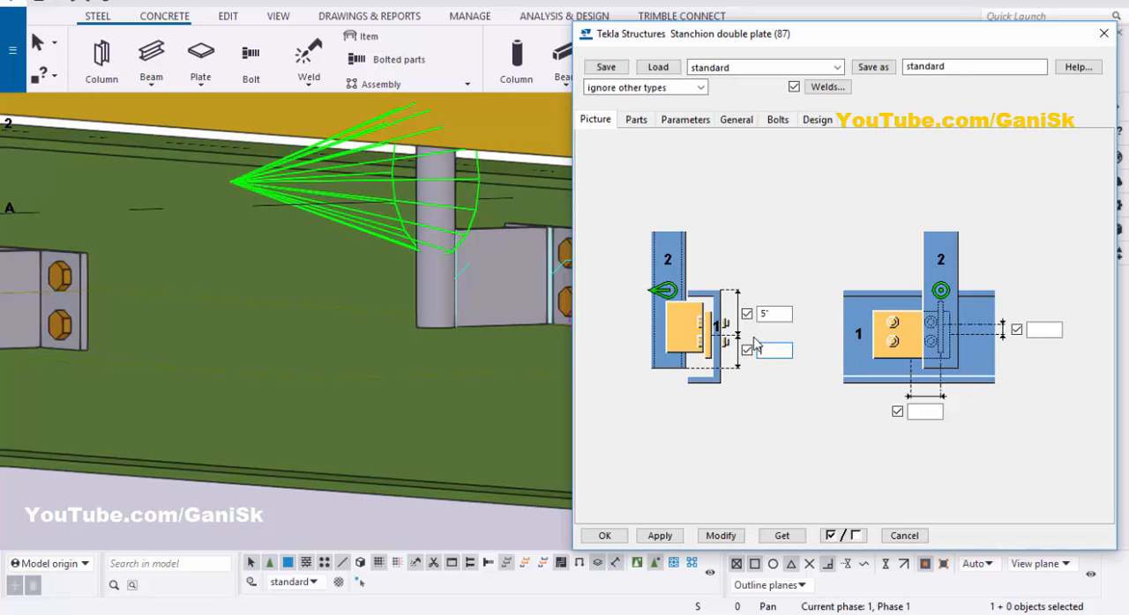
left_click(718, 536)
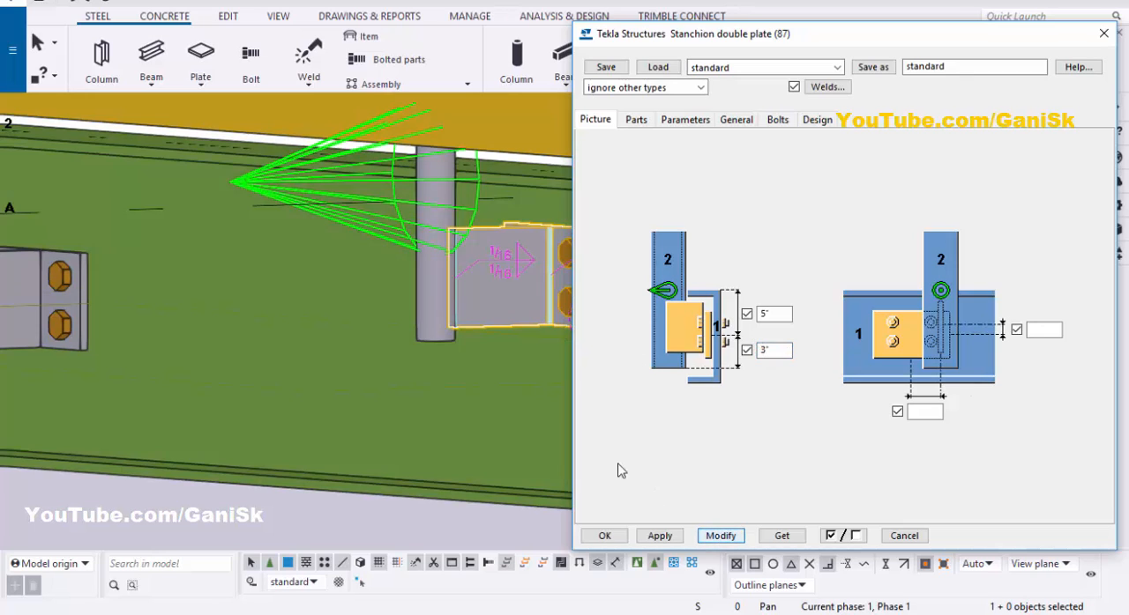
Step: Change the distance from the bolt group centre to the stanchion's lower end to 4" and modify the connection
scroll(472, 295, "up", 3)
scroll(456, 284, "down", 4)
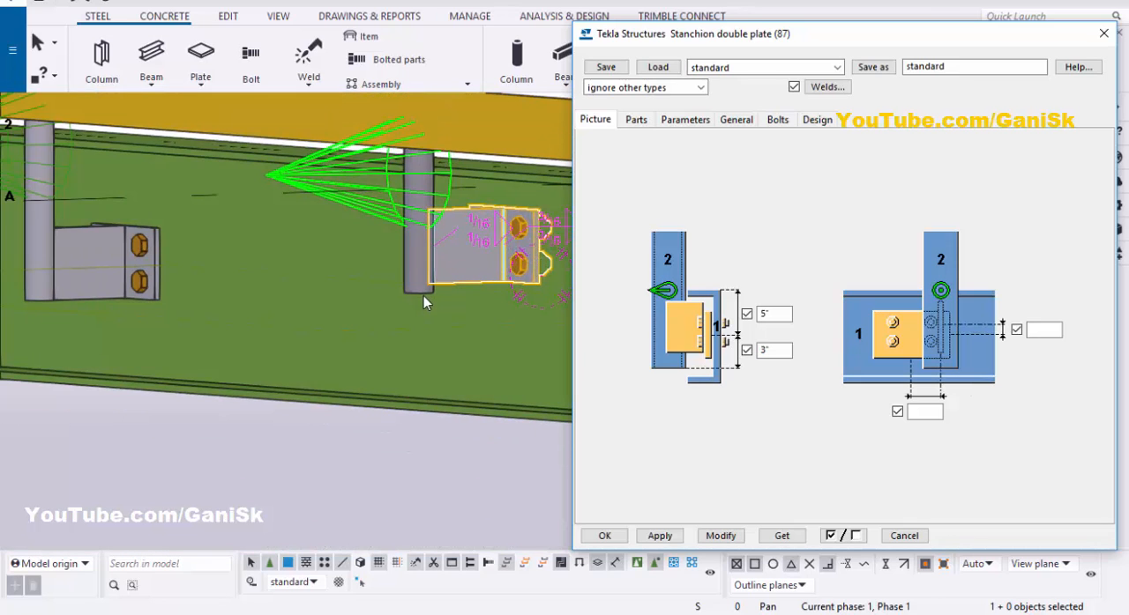
scroll(424, 295, "up", 3)
double_click(770, 350)
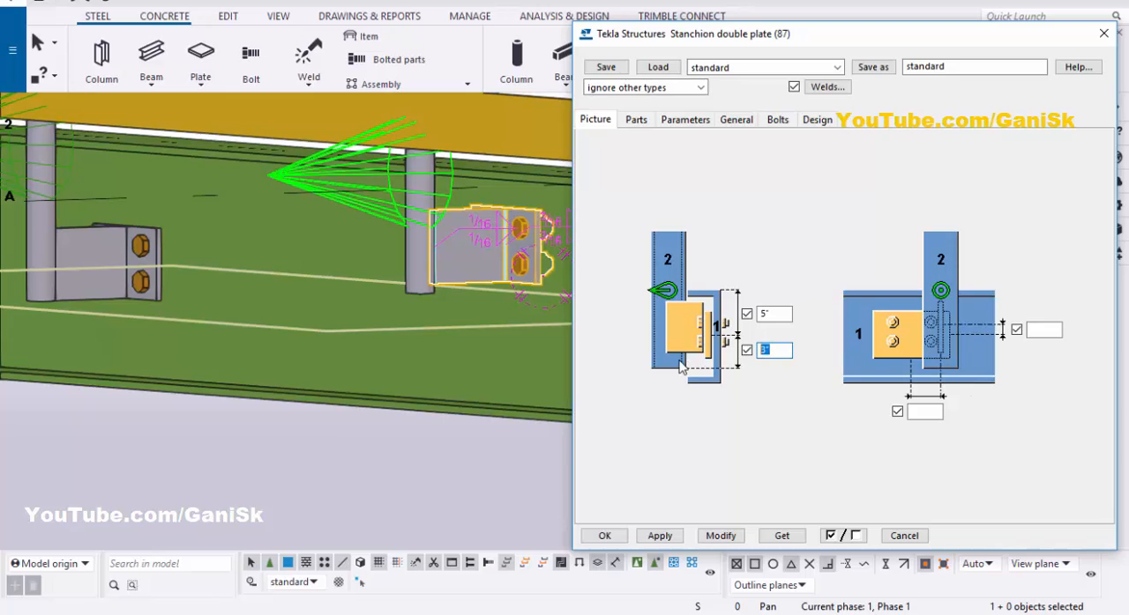
type("4")
left_click(720, 536)
scroll(432, 341, "up", 3)
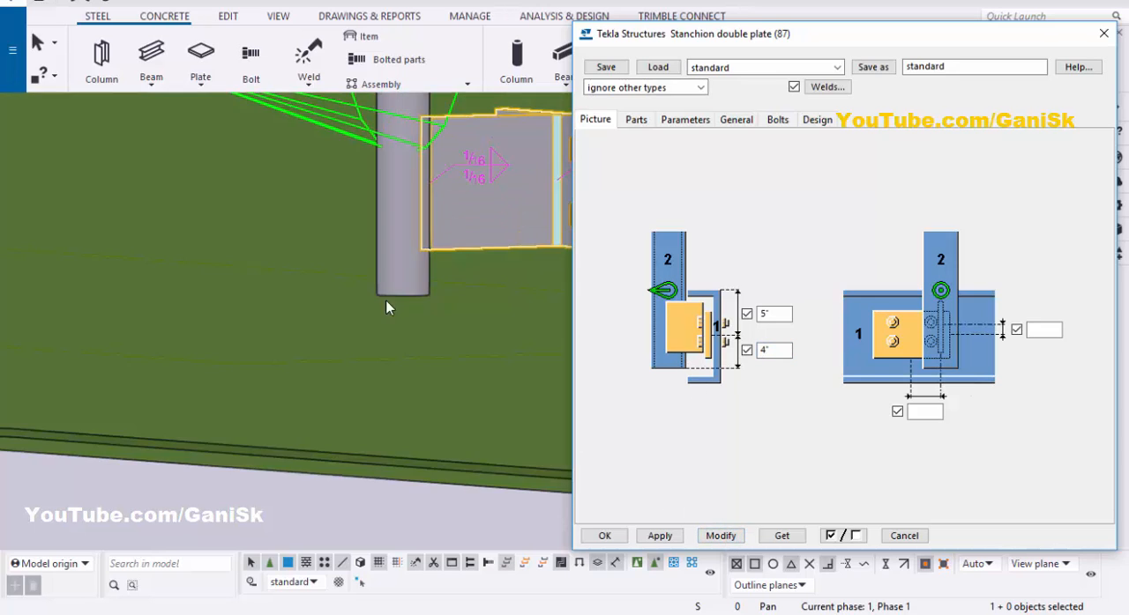
Step: Set the distance from the bolt group centre to the stanchion's lower end to 2.5" and modify the connection
scroll(393, 298, "down", 2)
double_click(770, 350)
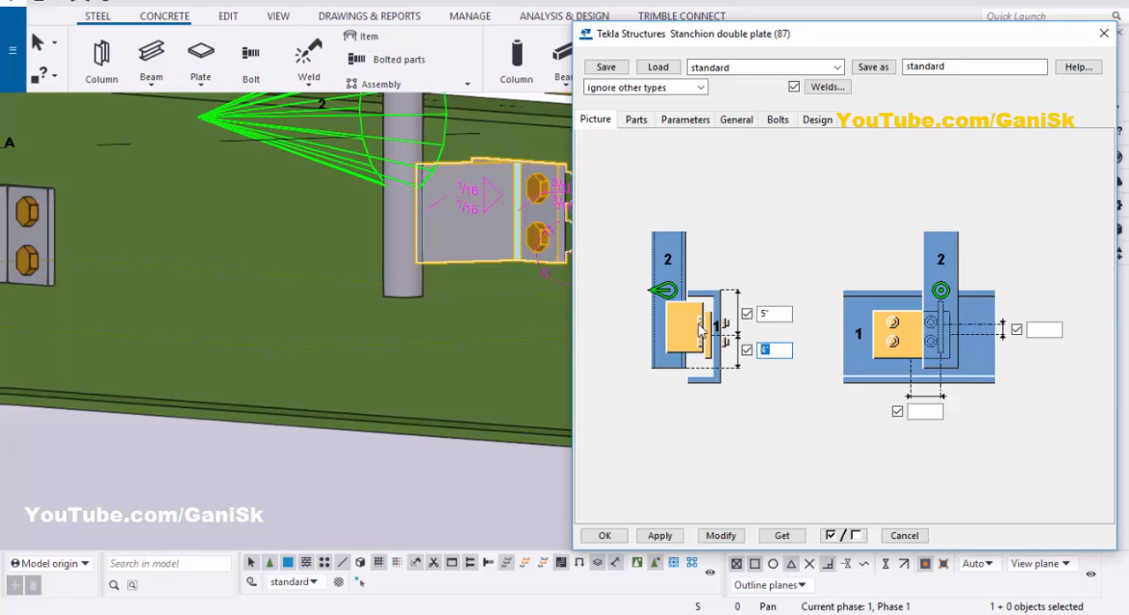
type("2.5")
left_click(720, 536)
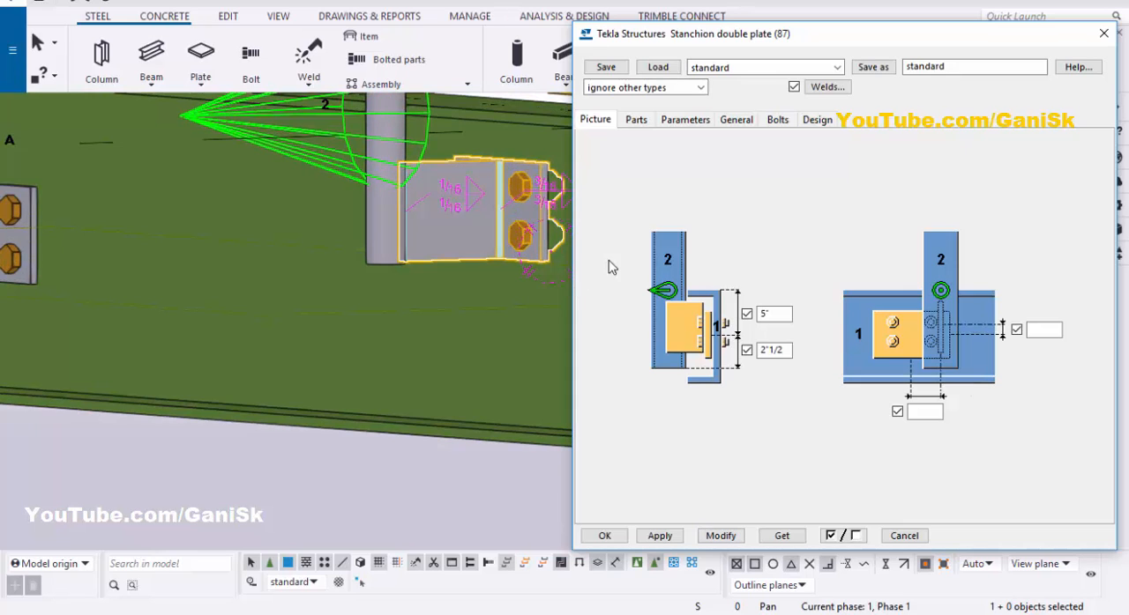
Step: Show the connection's part settings, set the view's rotation point on the end stanchion's bolted connection and end the command
left_click(635, 123)
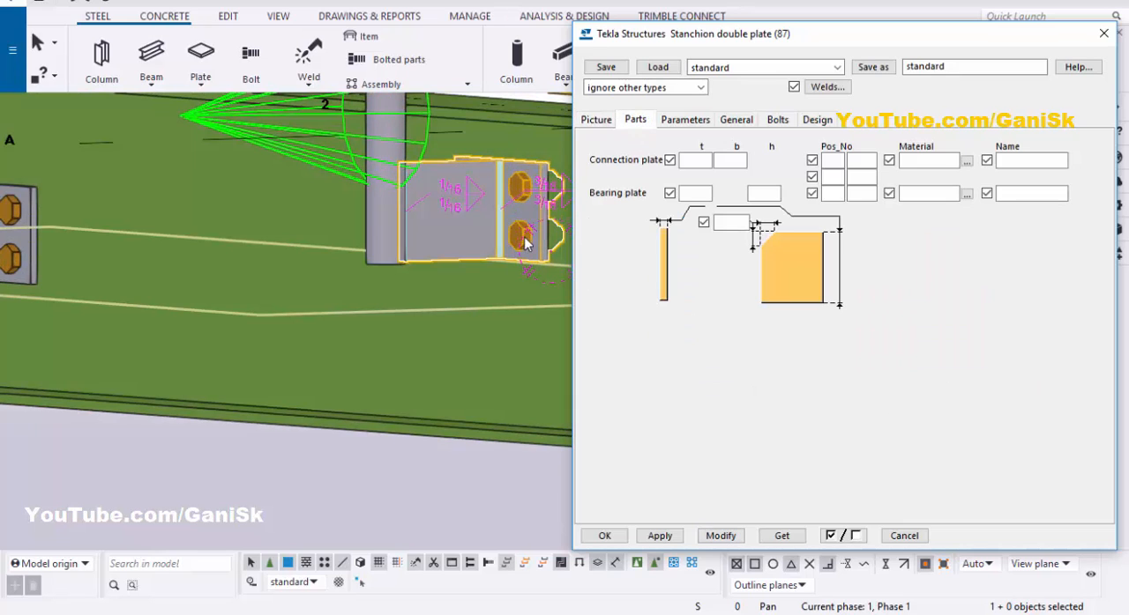
scroll(481, 229, "up", 3)
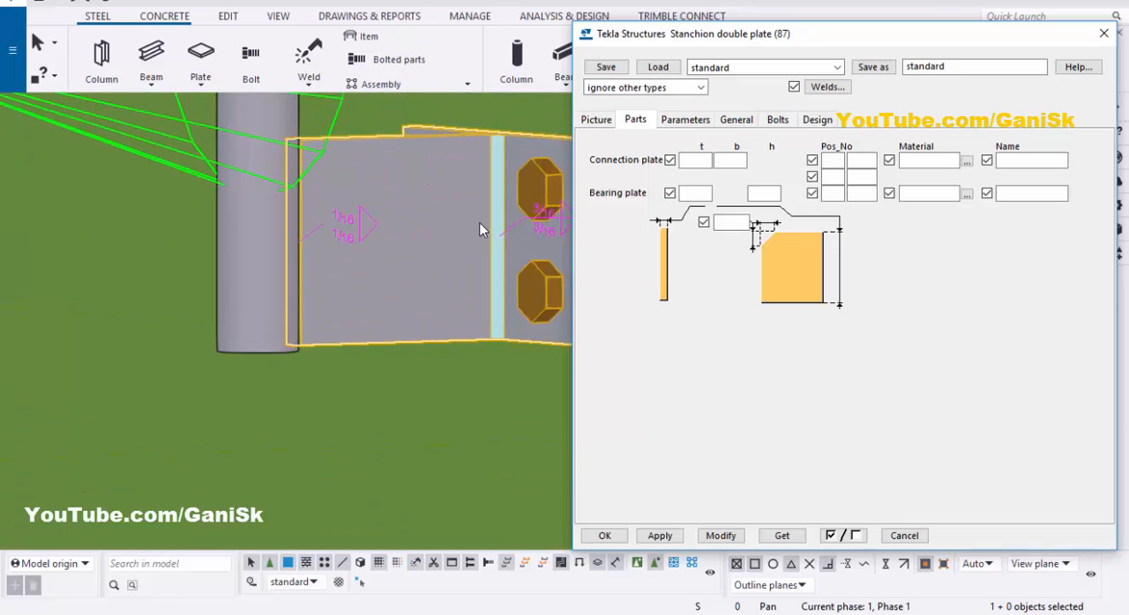
scroll(480, 229, "down", 8)
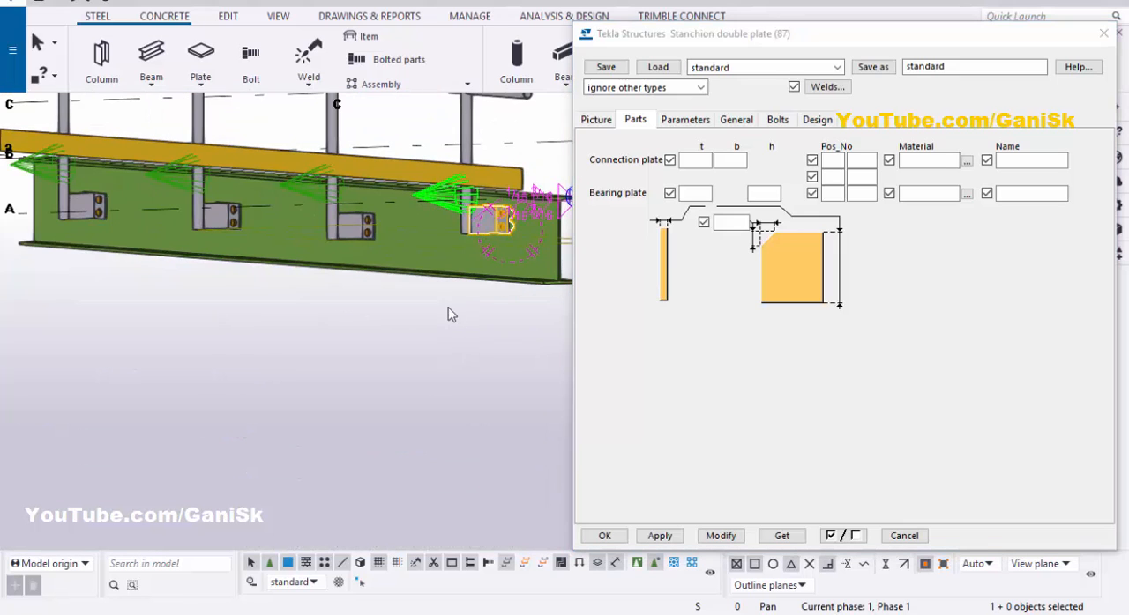
right_click(448, 315)
left_click(490, 401)
scroll(484, 238, "up", 3)
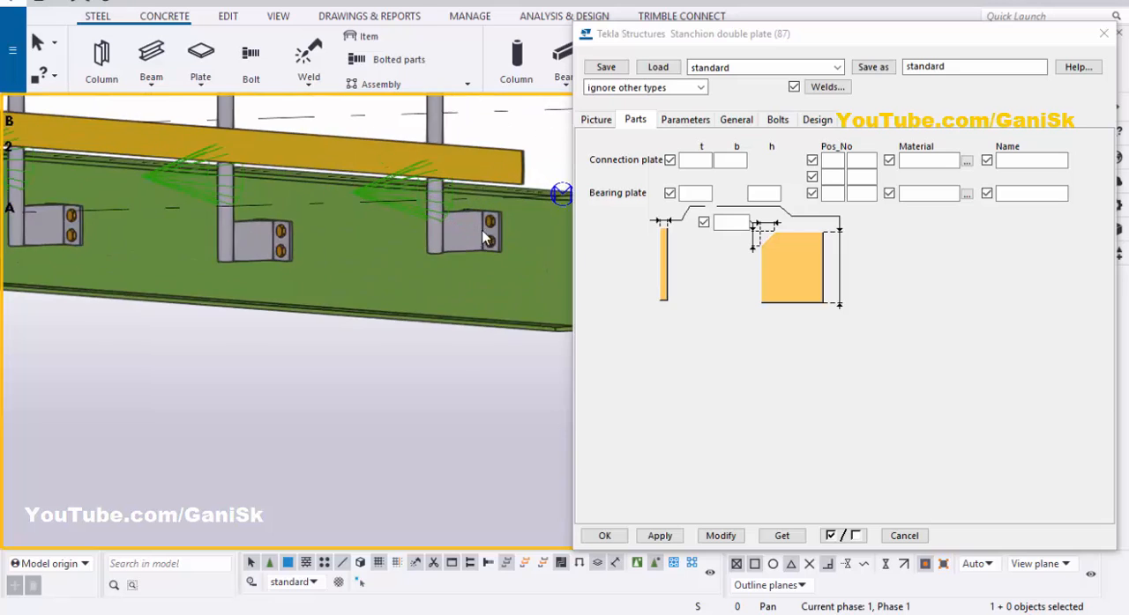
scroll(483, 238, "up", 3)
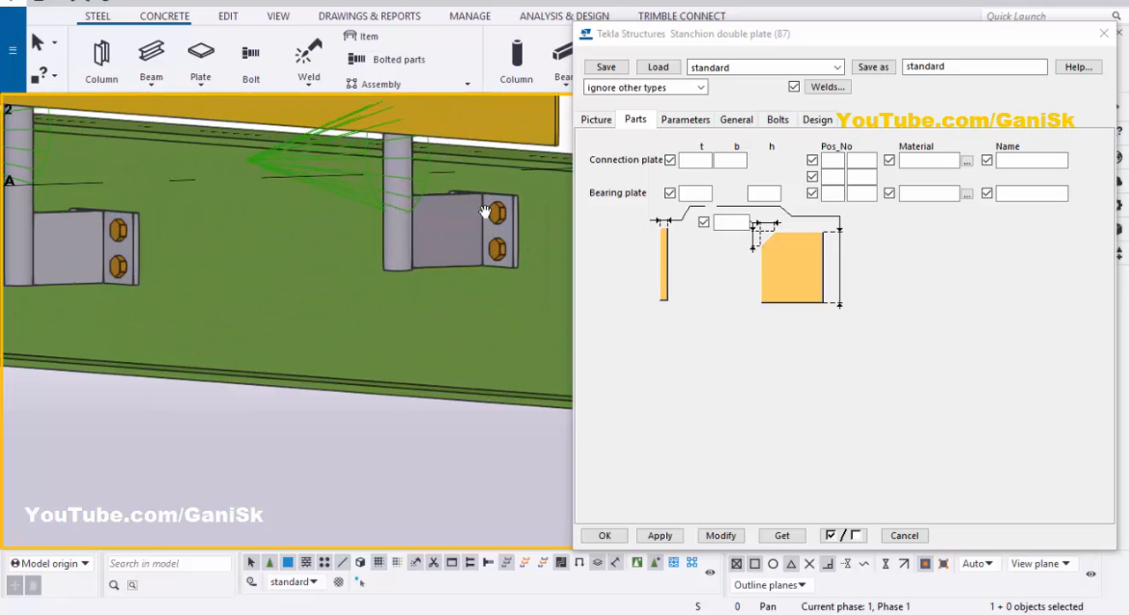
scroll(487, 214, "up", 4)
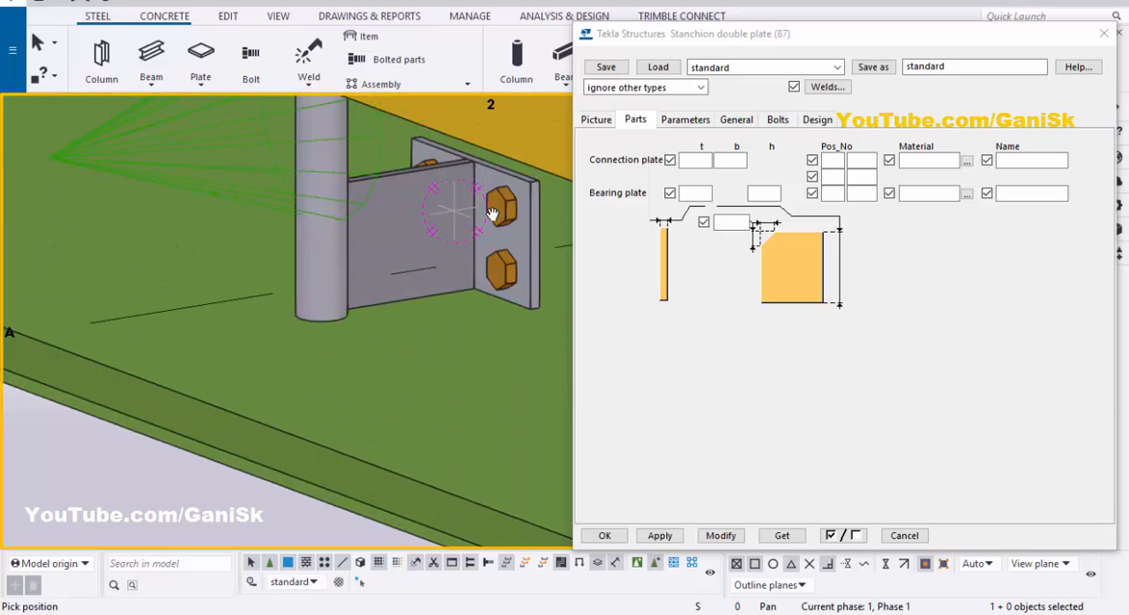
right_click(372, 152)
left_click(406, 162)
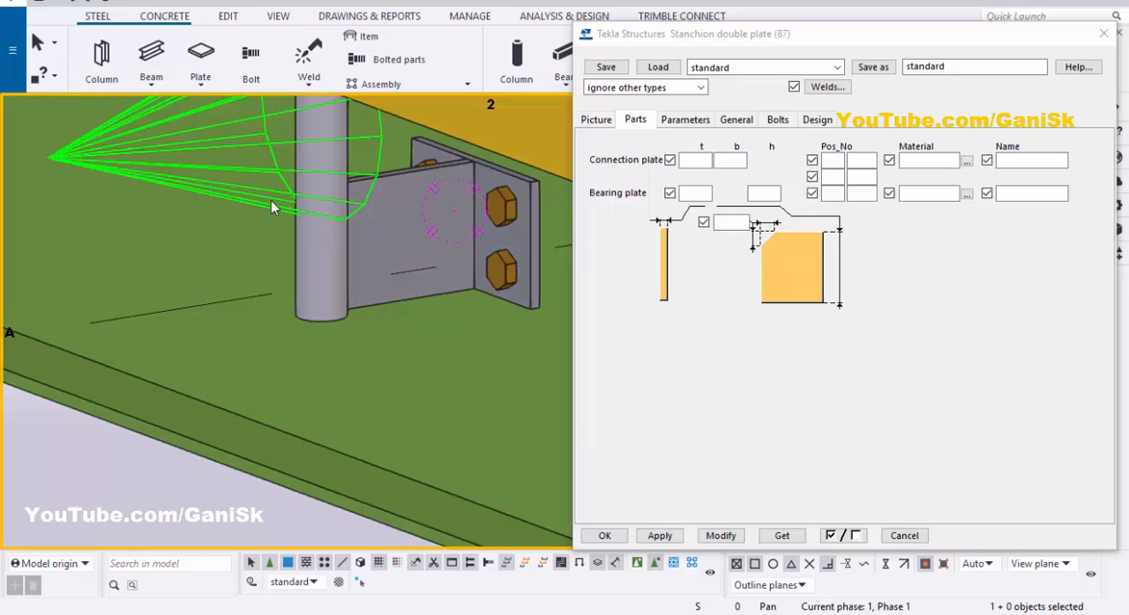
Step: With the end stanchion's connection selected, set the connection plate thickness to 1/4" and modify the connection
left_click(690, 164)
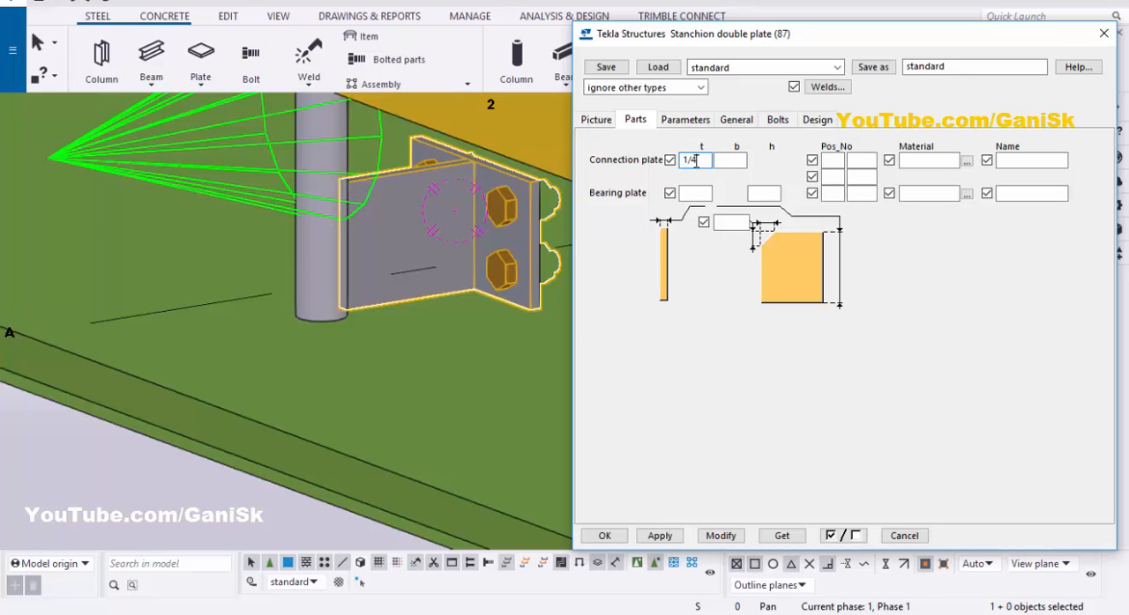
left_click(719, 536)
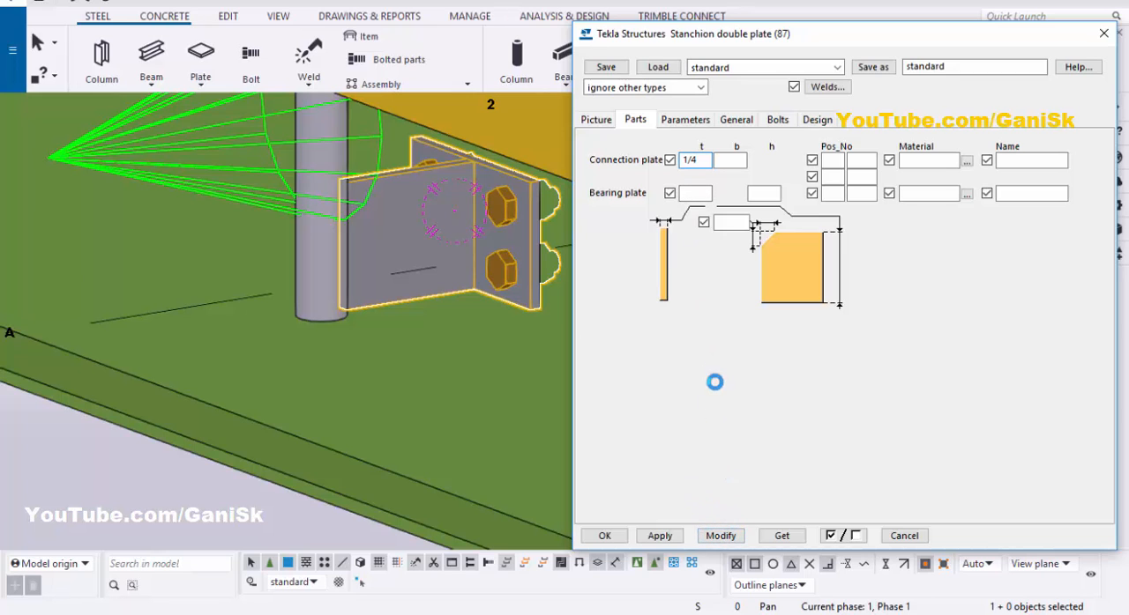